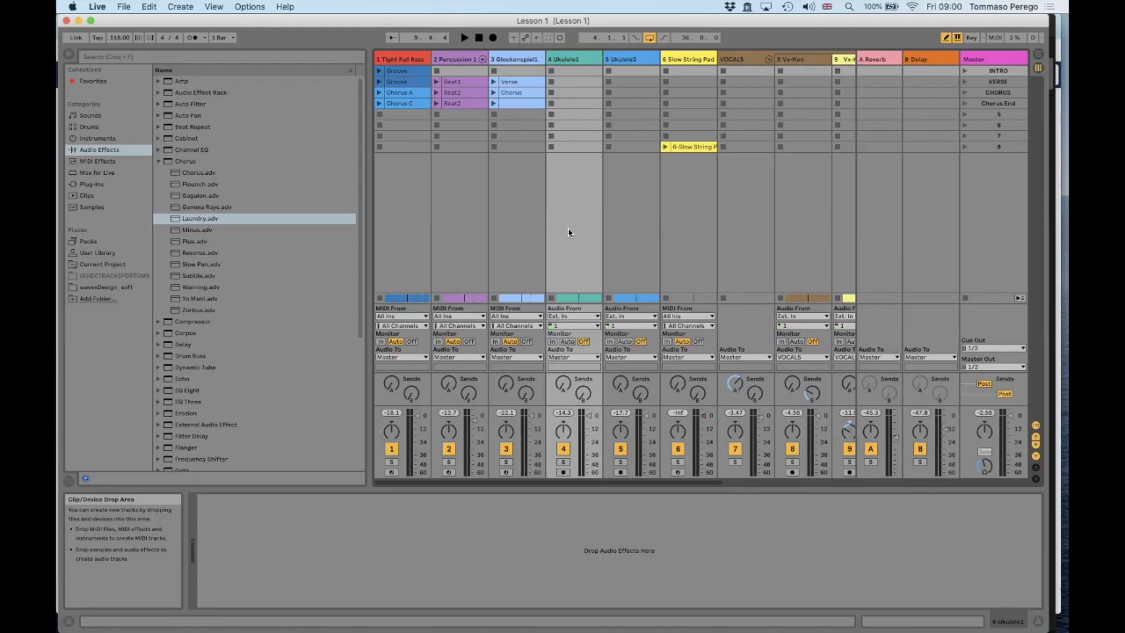
Switch to the Arrangement View and play the vocal tracks from bar 37
key(Tab)
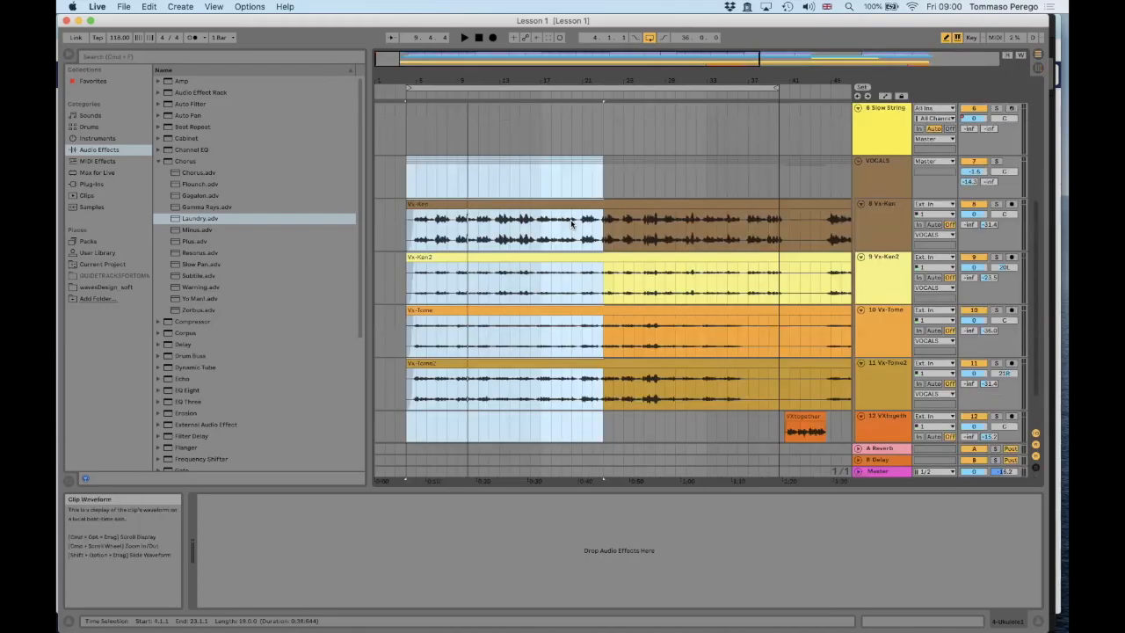
scroll(571, 224, down, 3)
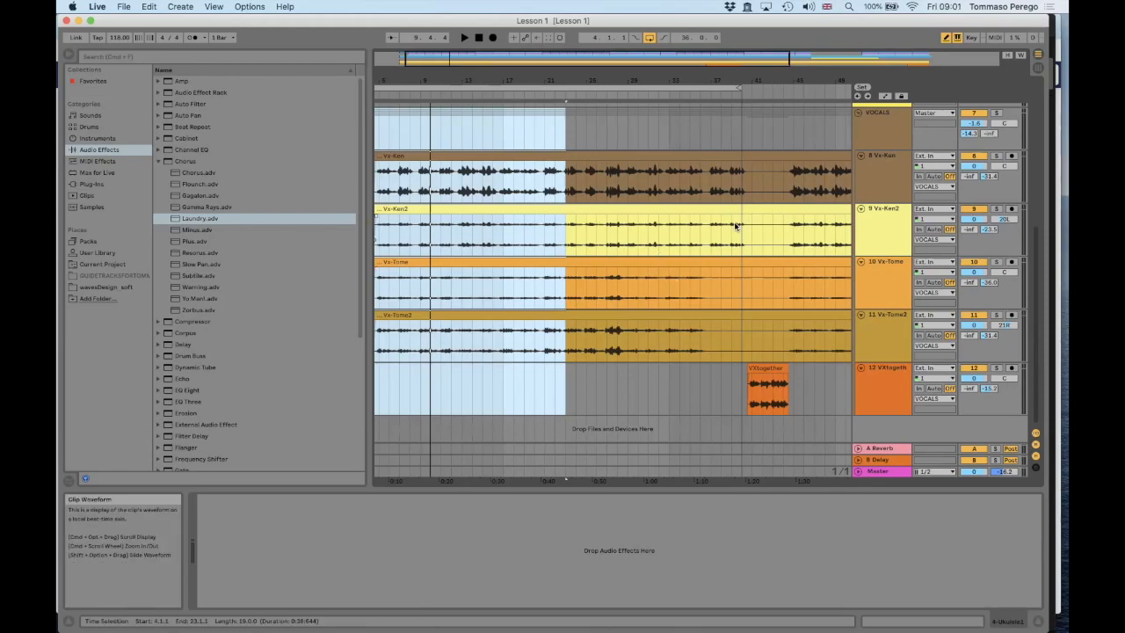
click(712, 225)
key(space)
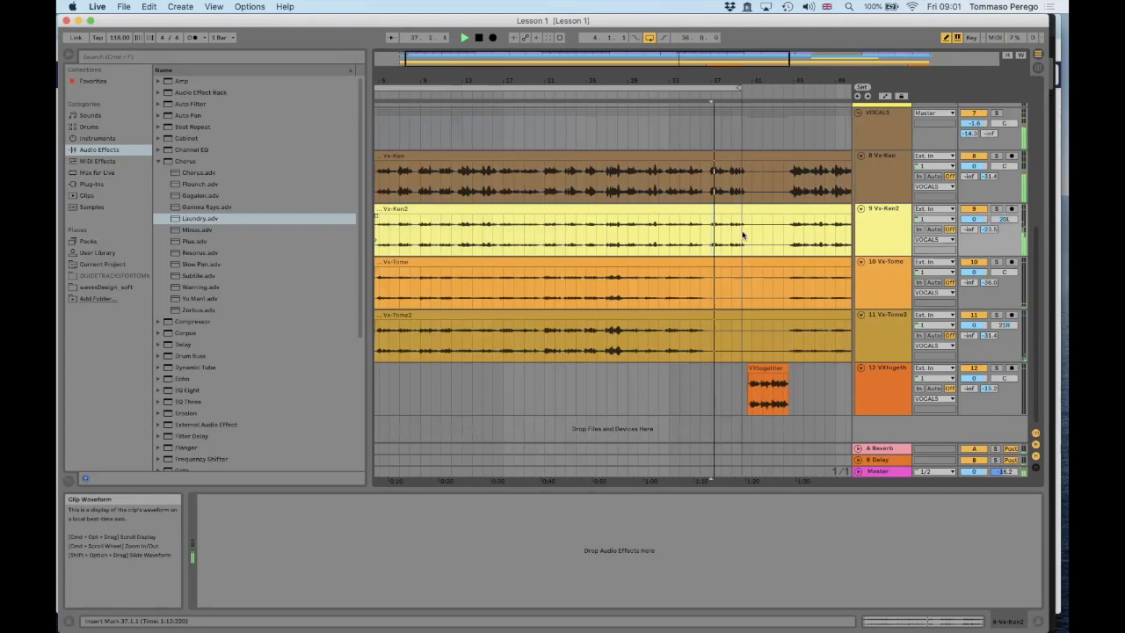
drag(733, 80, 734, 127)
scroll(769, 267, right, 5)
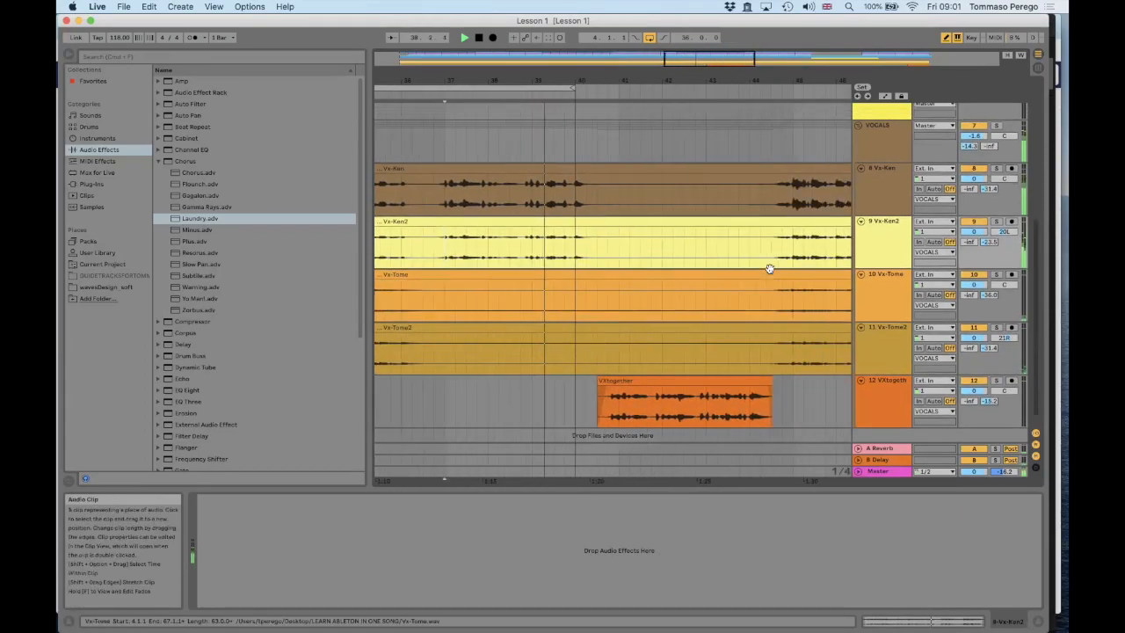
click(551, 221)
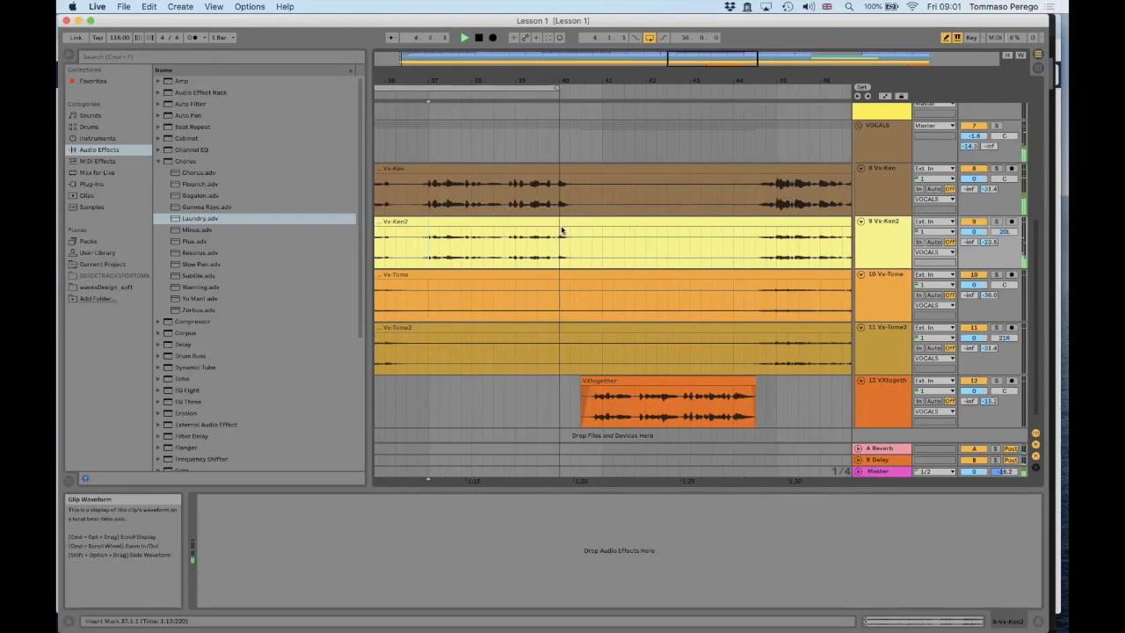
Play the vocals from bar 39 and listen for the word that ends the phrase around bar 40
scroll(541, 249, up, 10)
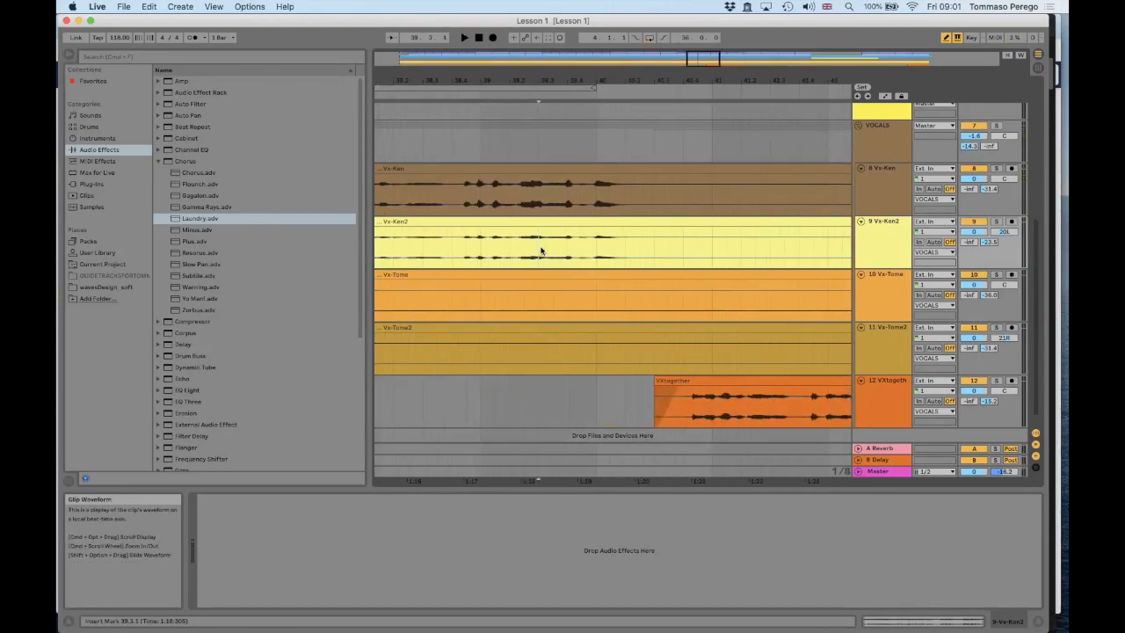
scroll(551, 235, down, 15)
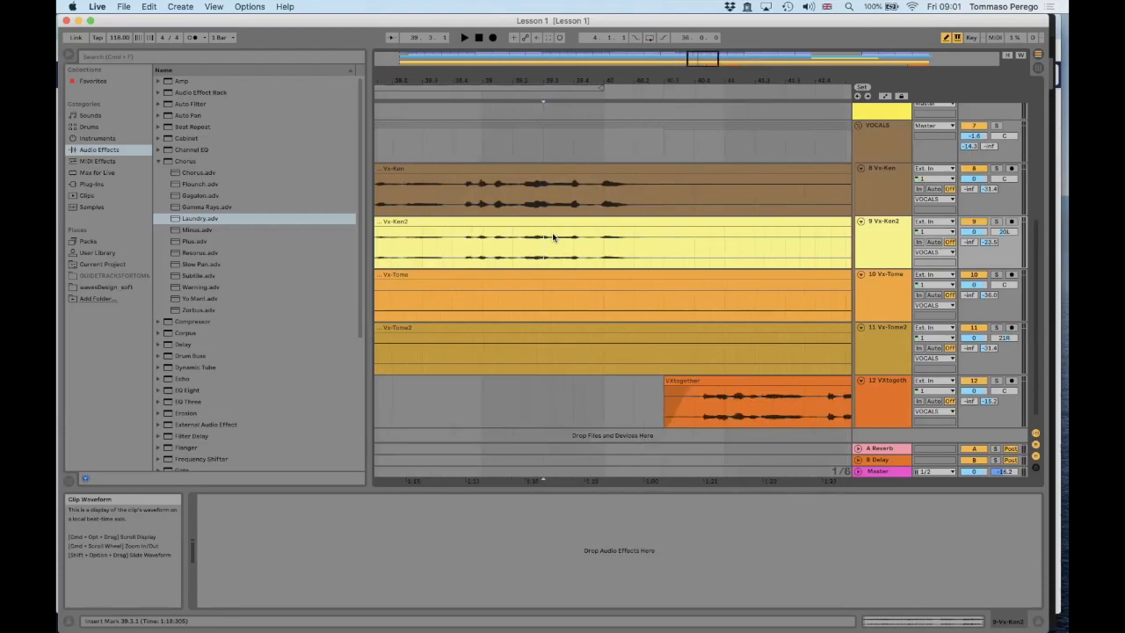
click(606, 239)
click(616, 246)
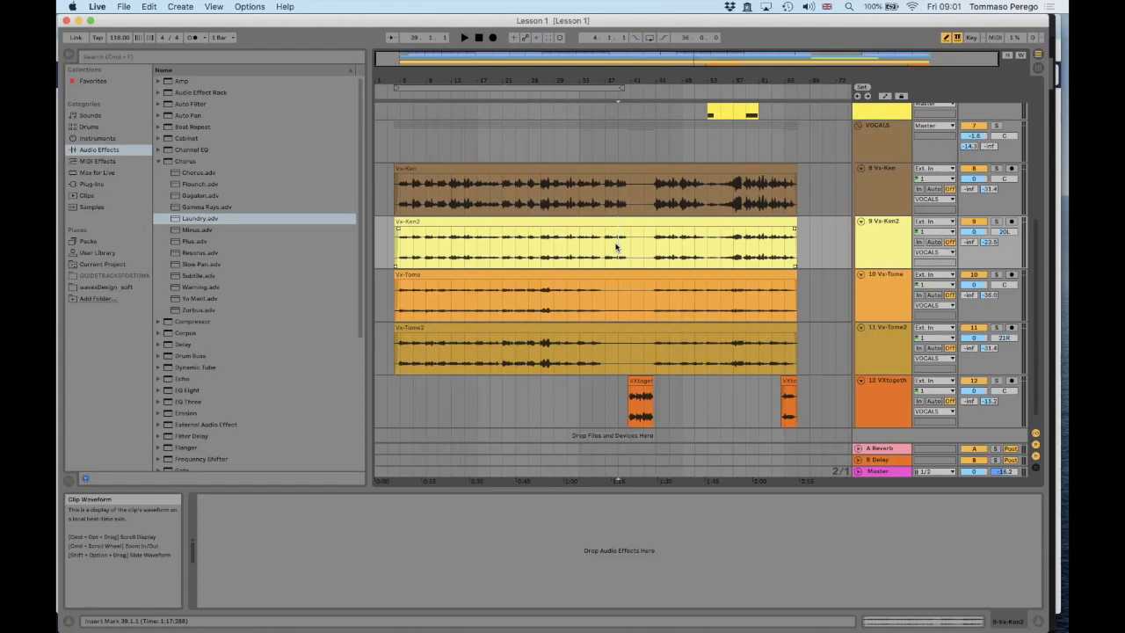
scroll(616, 247, up, 10)
key(space)
scroll(616, 246, up, 3)
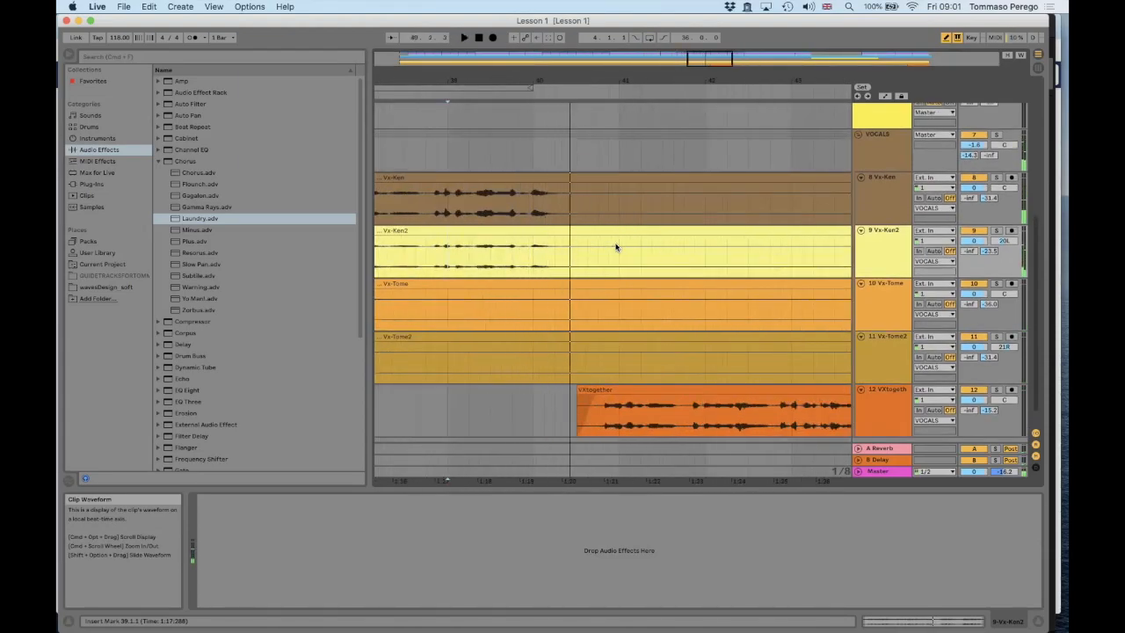
Try to select the last vocal word on Vx-Ken near bar 40 and set the adaptive grid to Narrowest
click(531, 193)
drag(530, 193, 577, 189)
drag(549, 78, 500, 195)
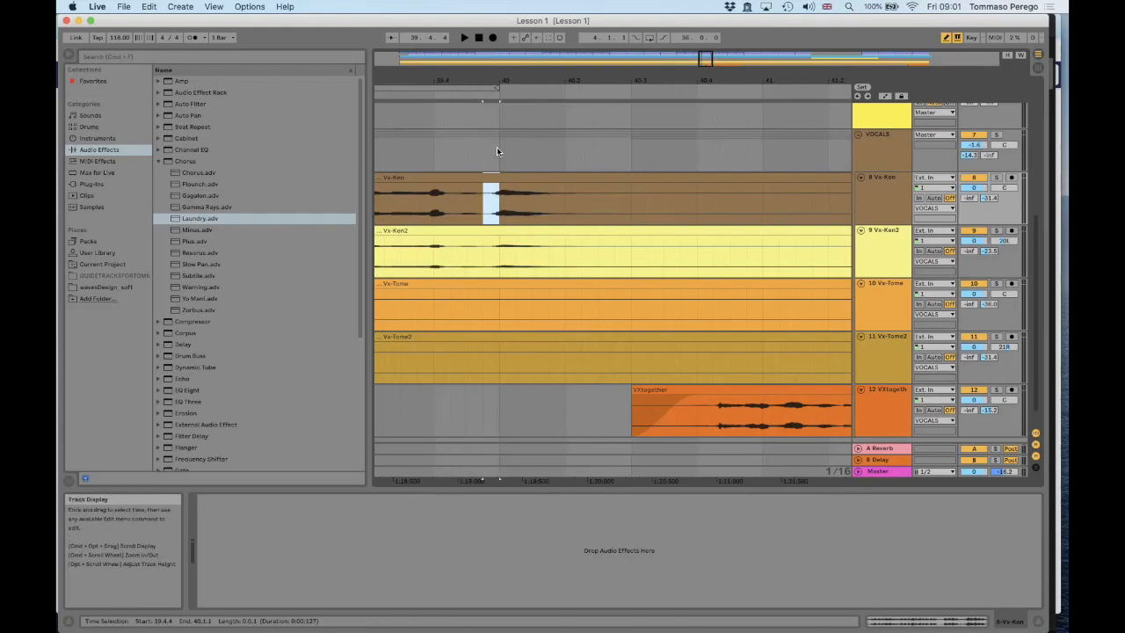
right_click(497, 151)
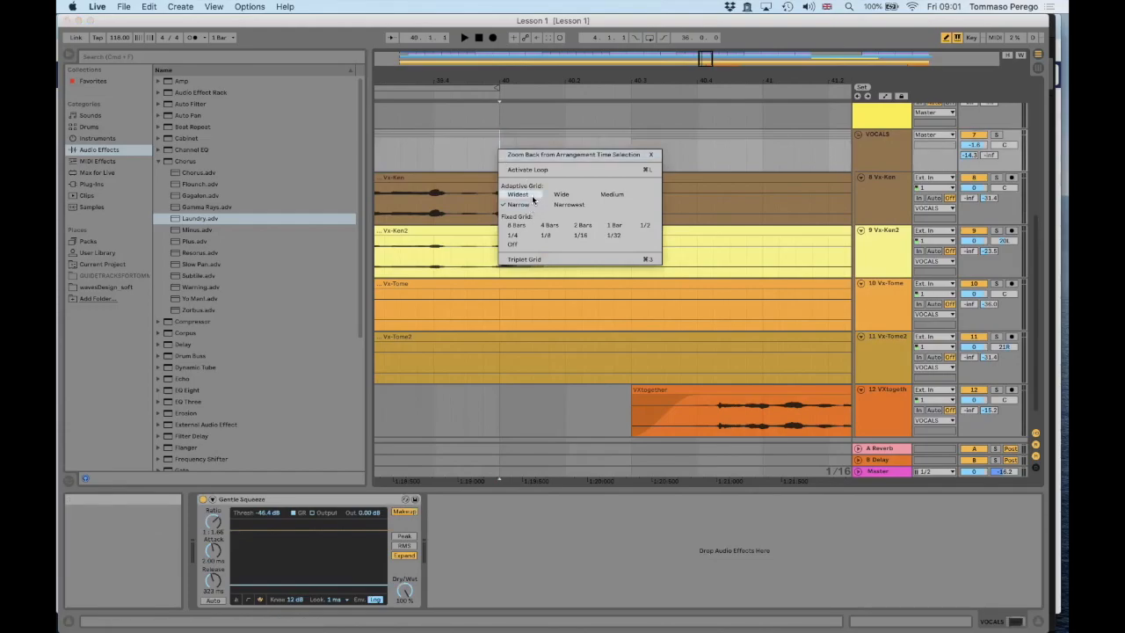
click(577, 204)
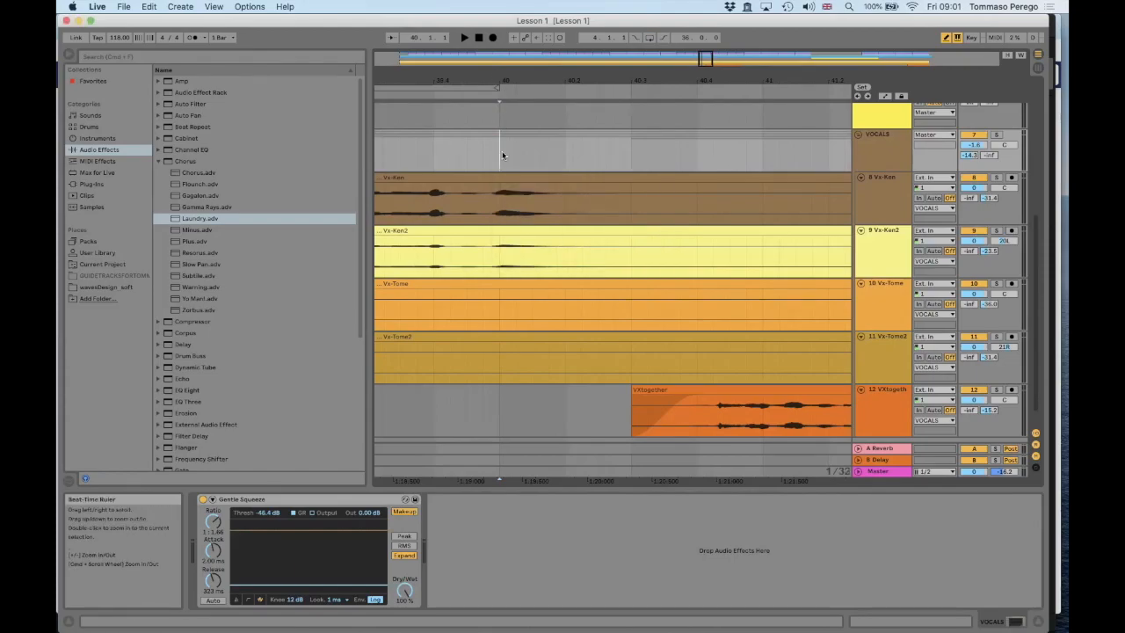
With the arrangement grid off, split the last word on Vx-Ken, from about 39.4.4 to 40.2.3, into its own clip
right_click(500, 155)
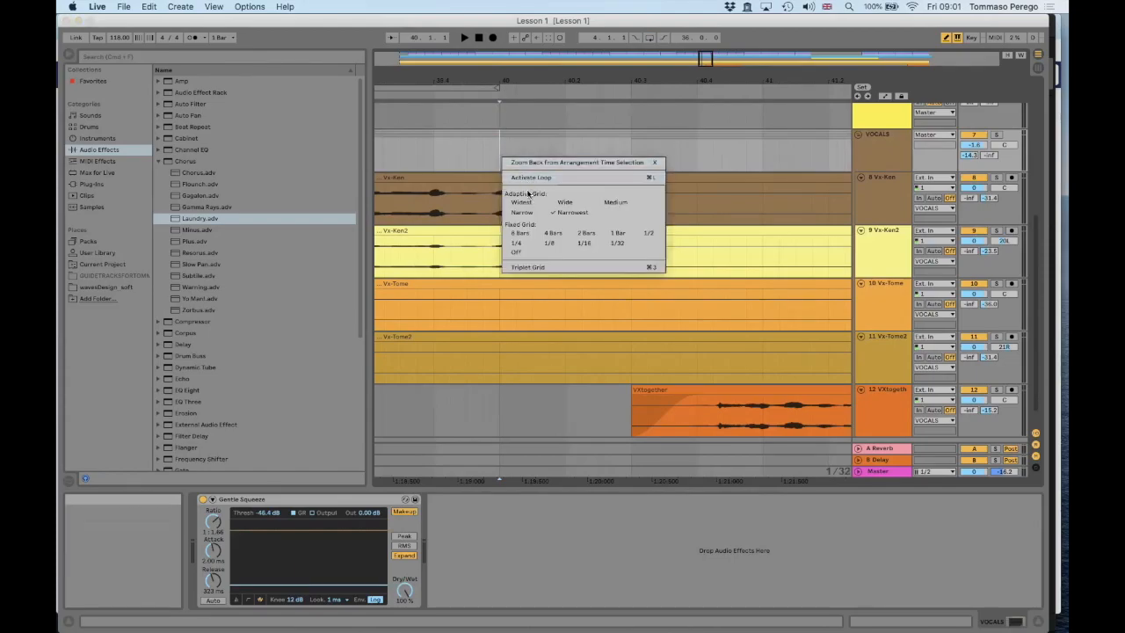
click(542, 253)
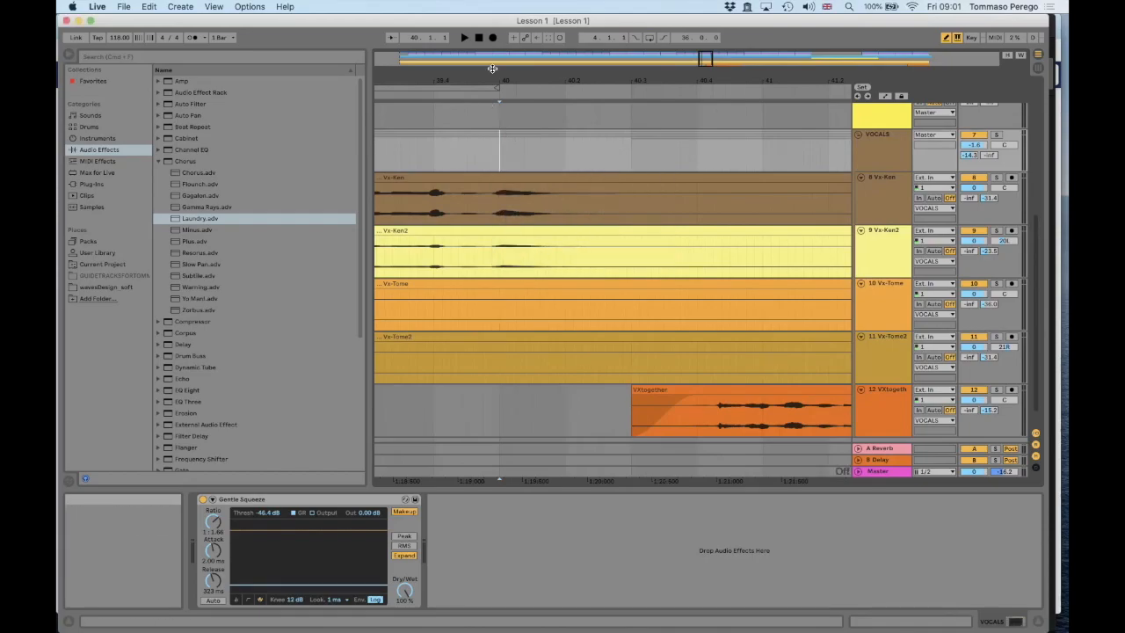
drag(489, 186, 599, 180)
key(space)
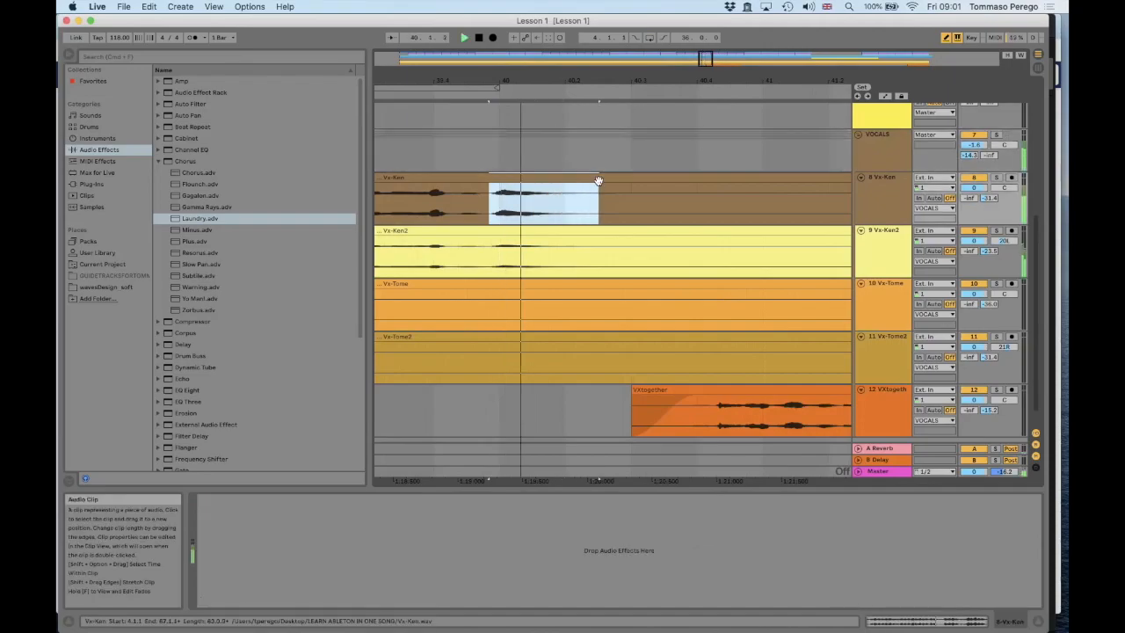
key(space)
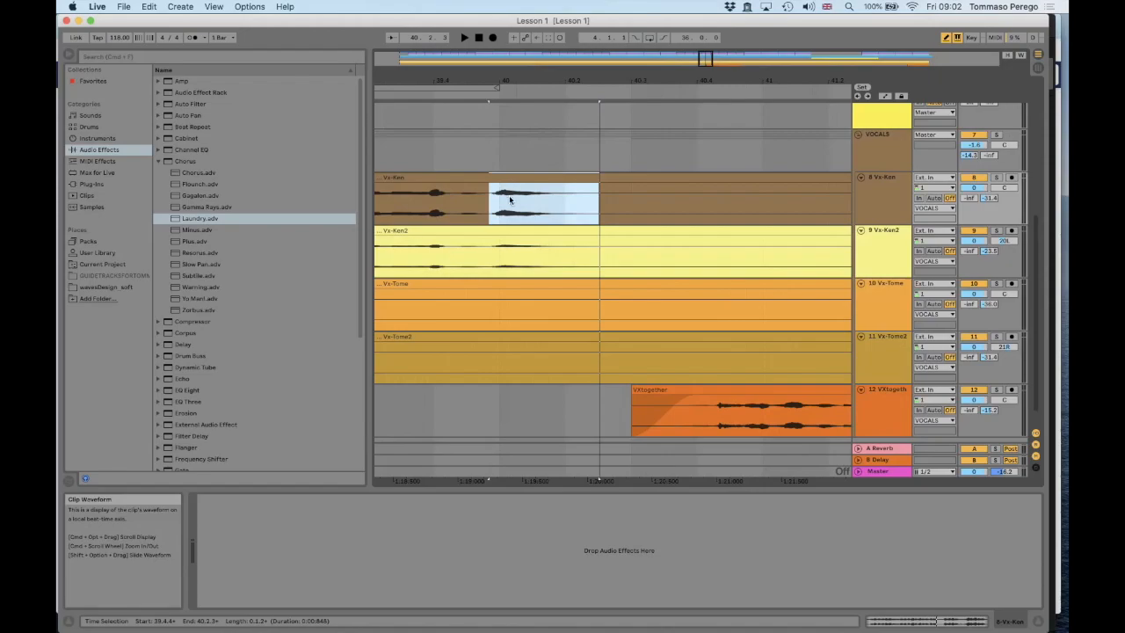
scroll(508, 196, up, 1)
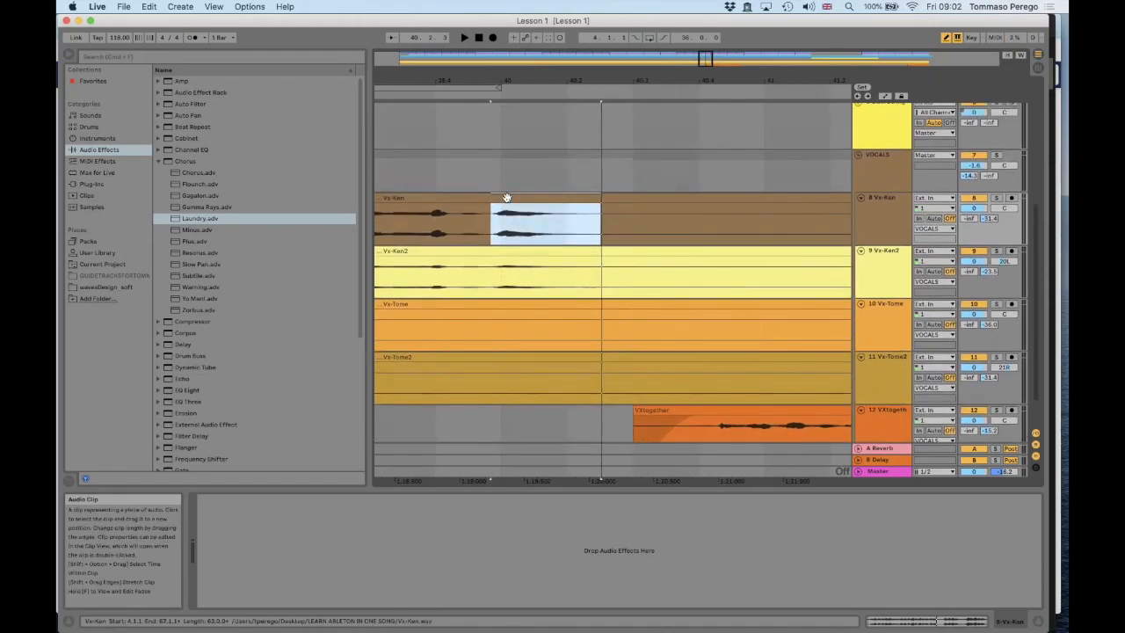
key(super+e)
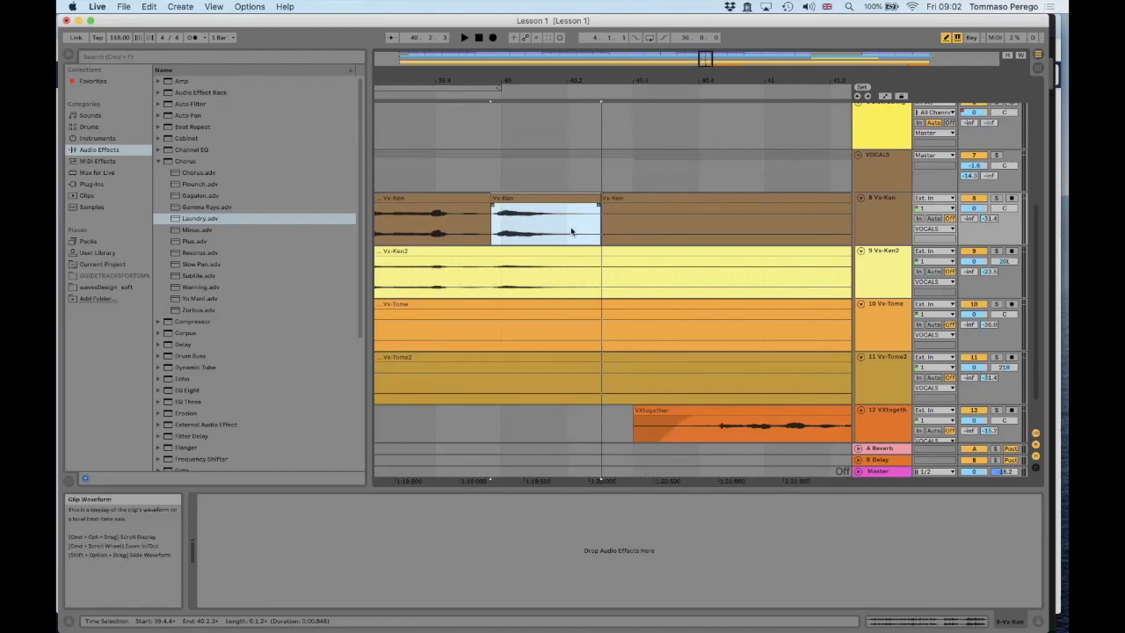
Rename the split Vx-Ken clip as Down and crop it
click(514, 196)
text(Down)
key(Return)
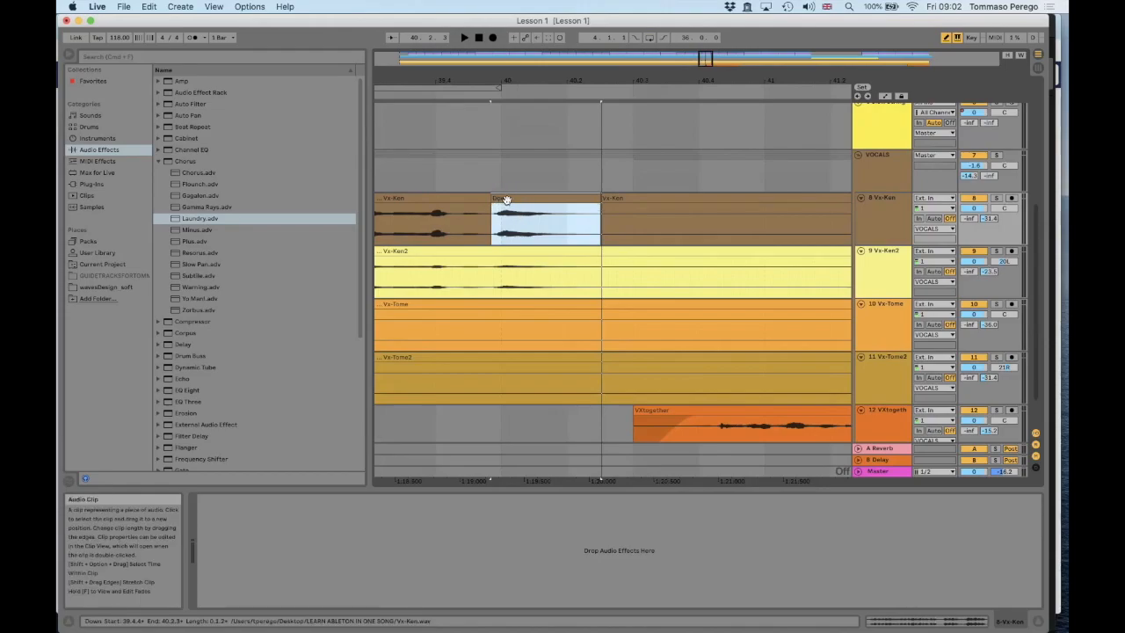
right_click(506, 199)
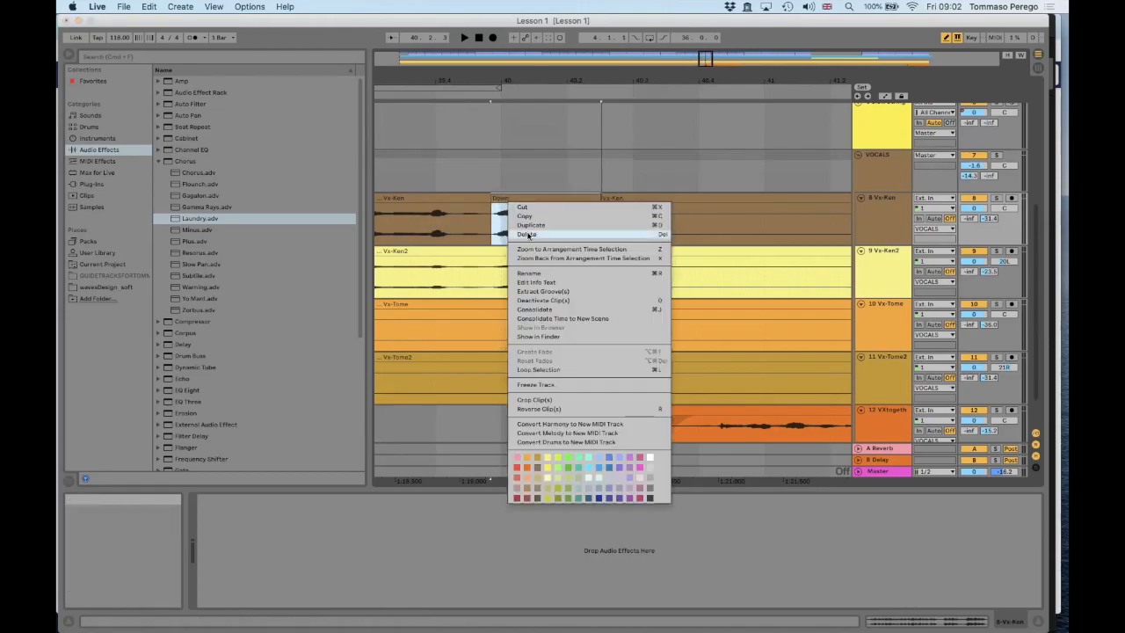
click(558, 402)
Switch to Finder, open the Learn Ableton in A Song Project folder and expand Samples, Processed and Crop
key(super+Tab)
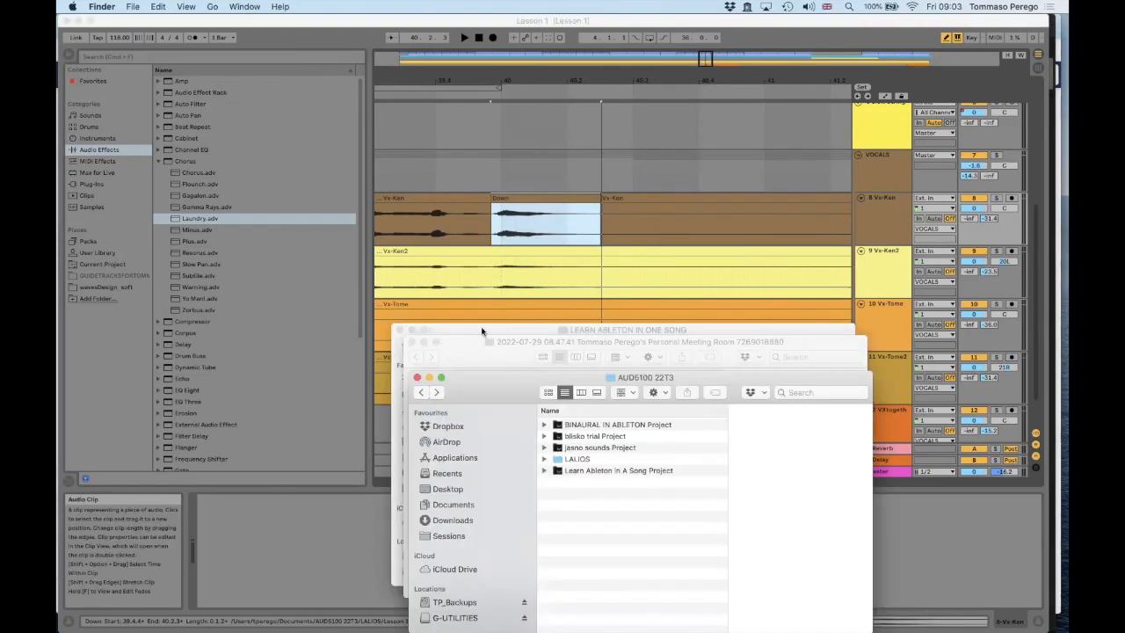
drag(518, 393, 438, 318)
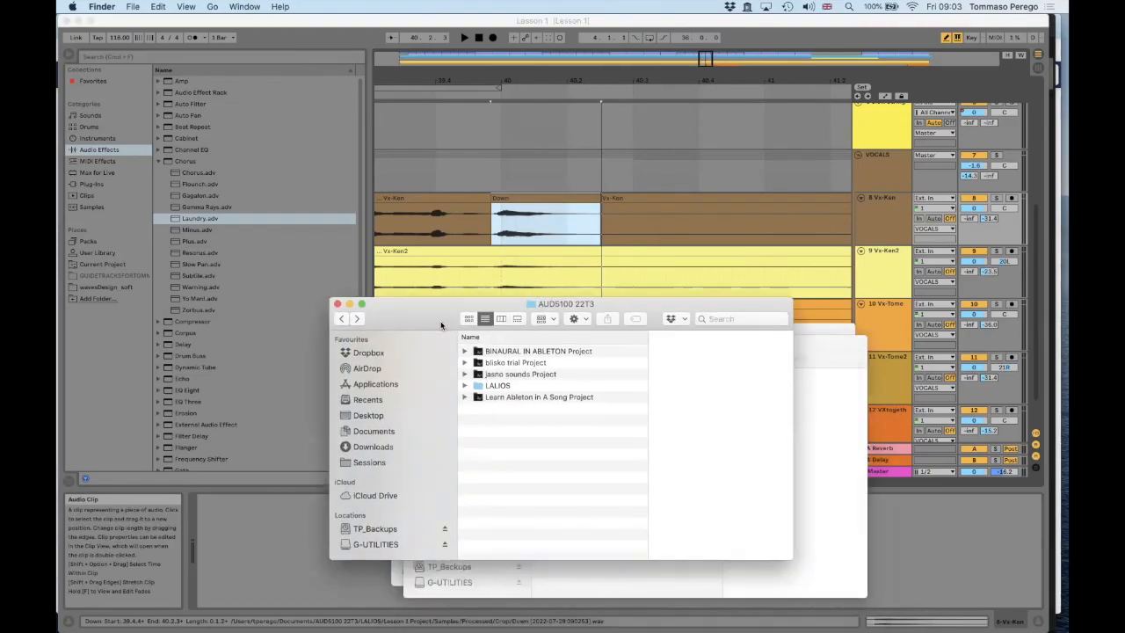
double_click(476, 397)
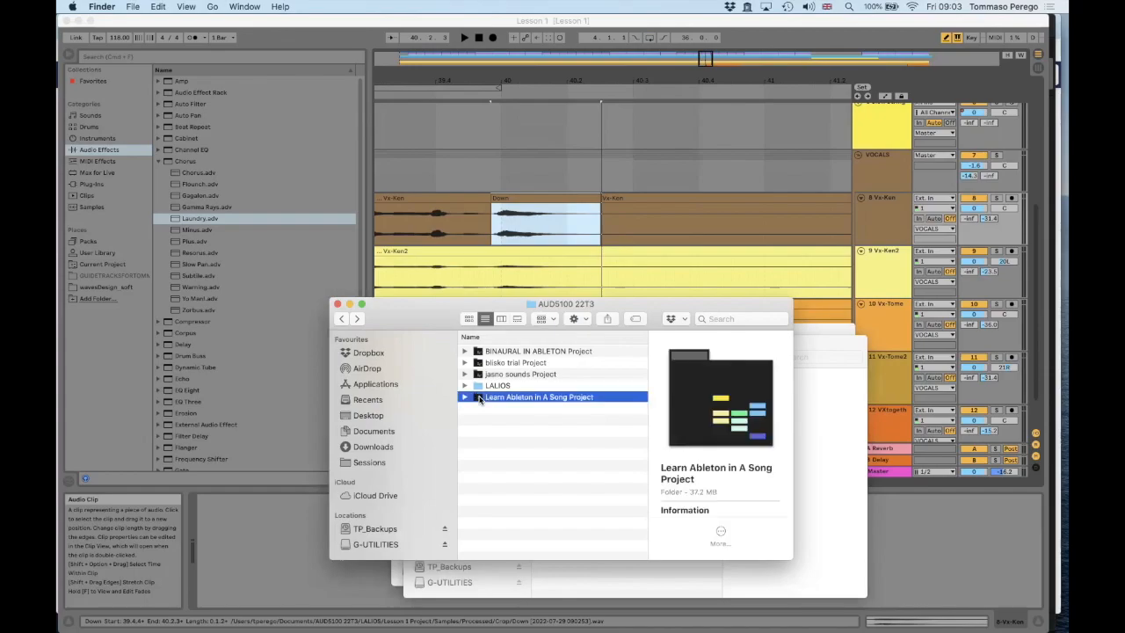
click(465, 389)
click(464, 387)
click(465, 386)
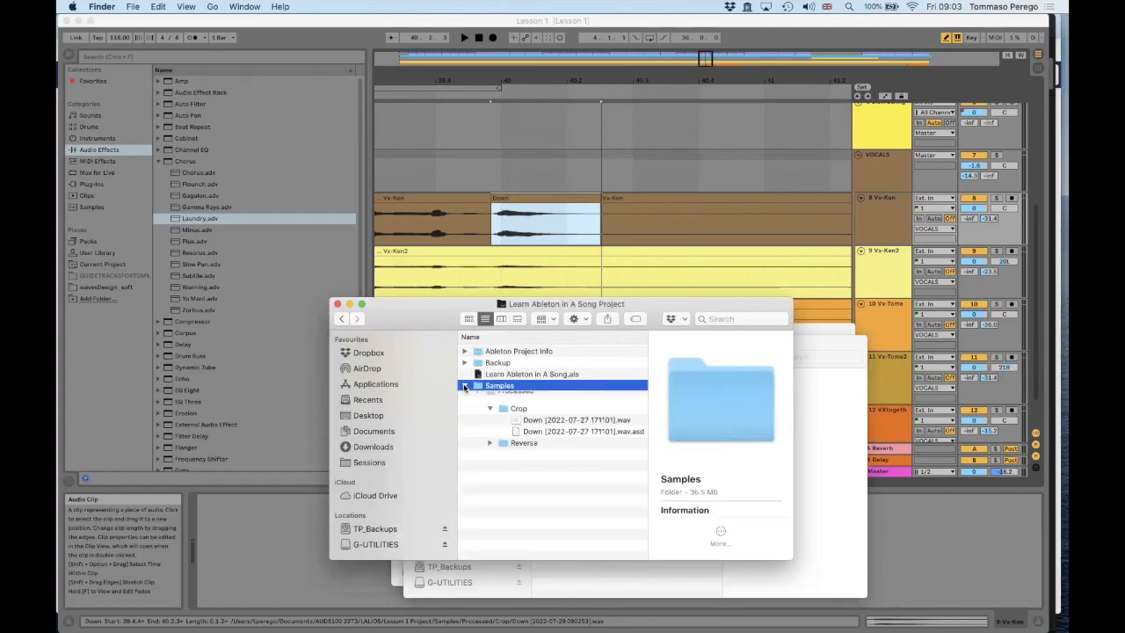
click(478, 397)
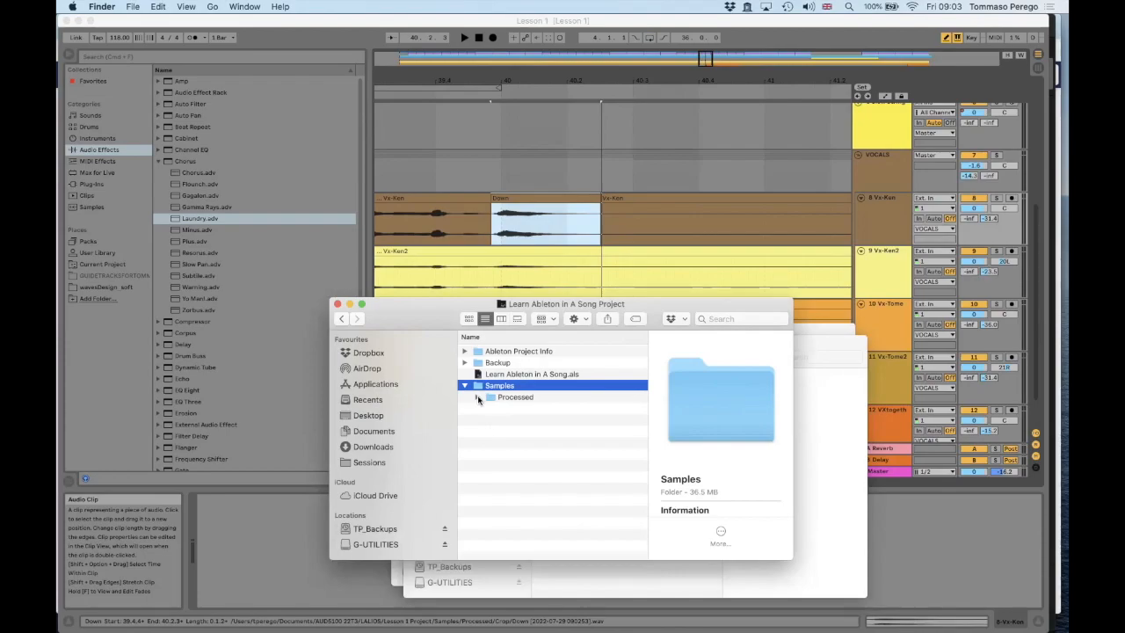
click(478, 399)
click(490, 408)
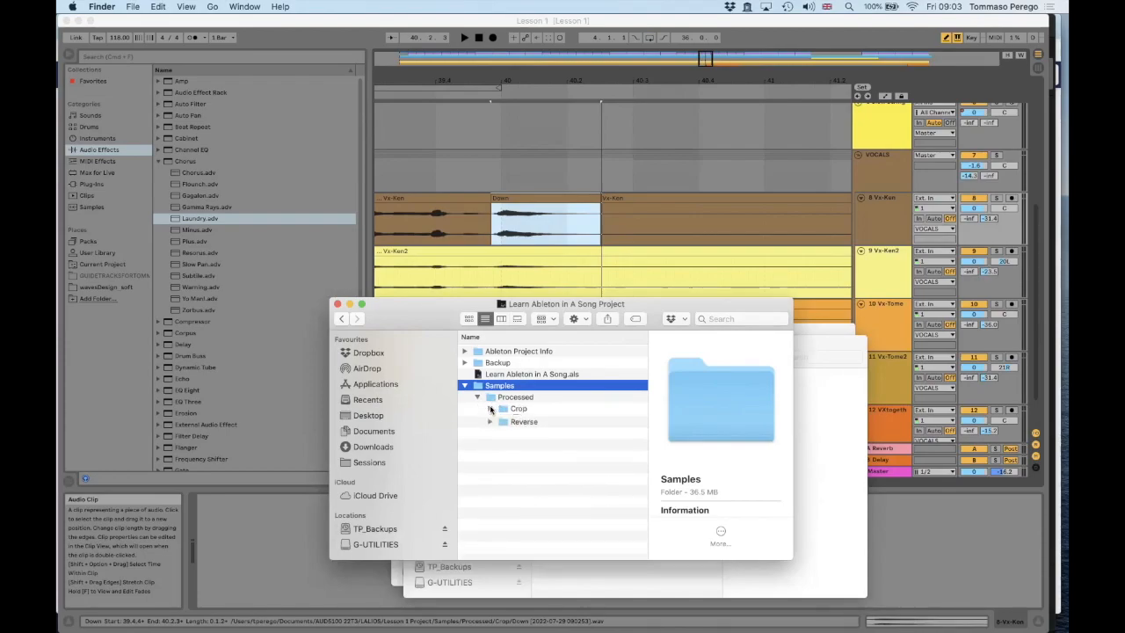
click(490, 408)
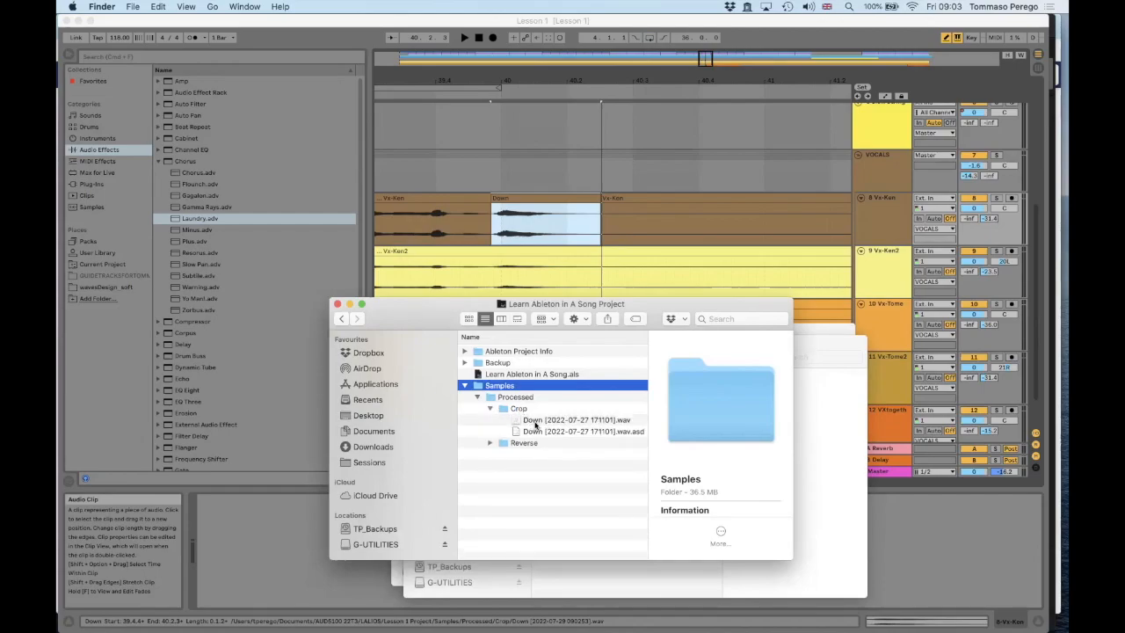
click(535, 420)
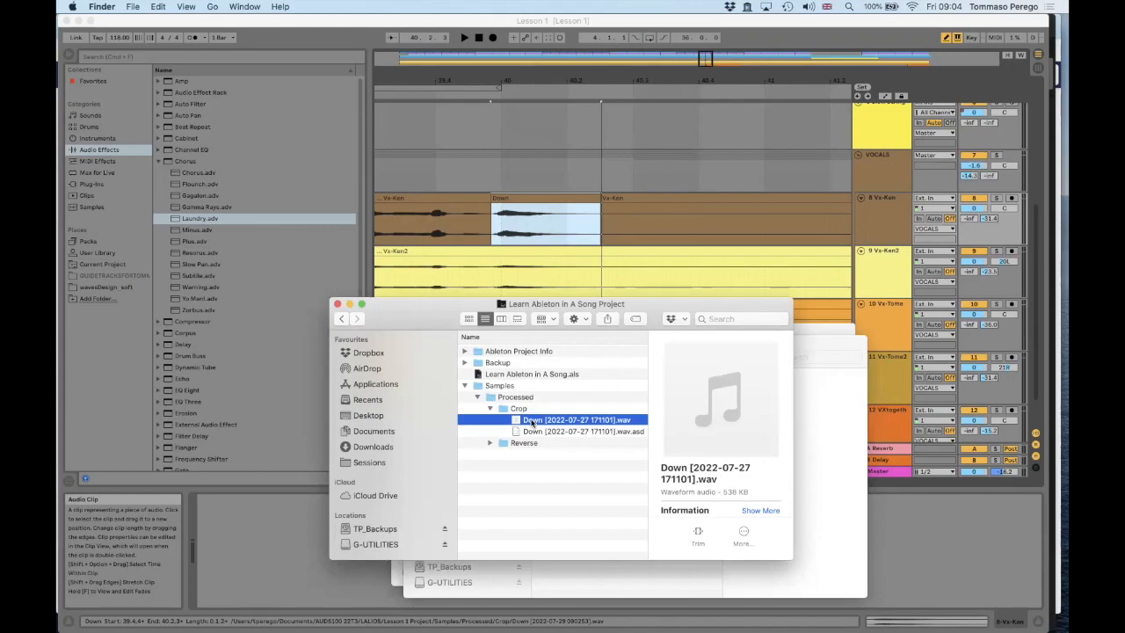
click(530, 420)
key(Escape)
key(space)
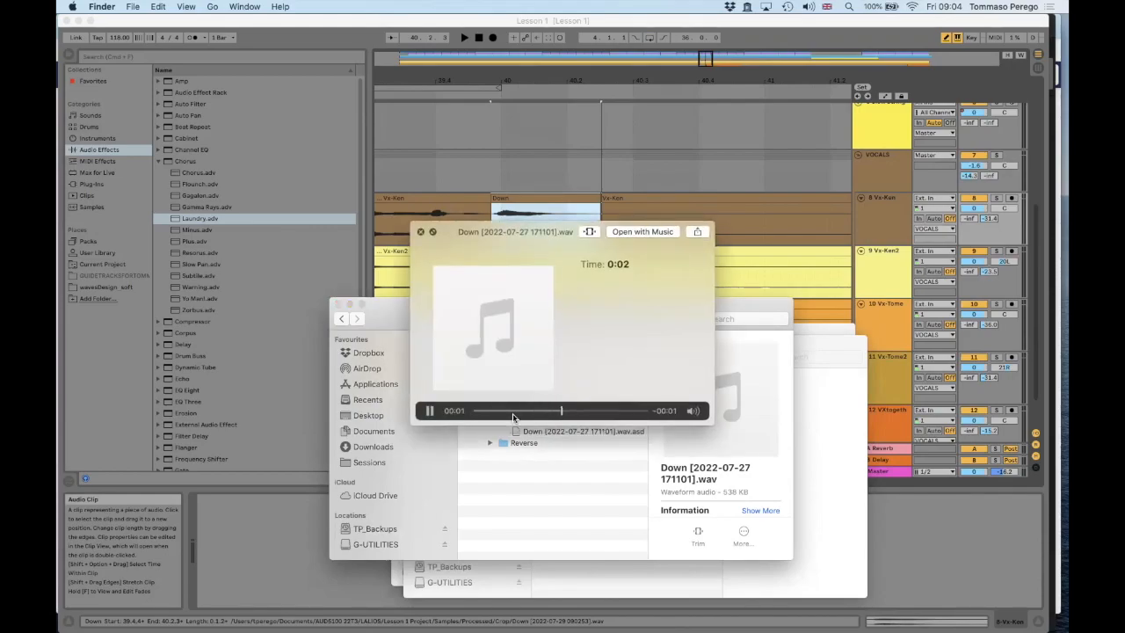
key(space)
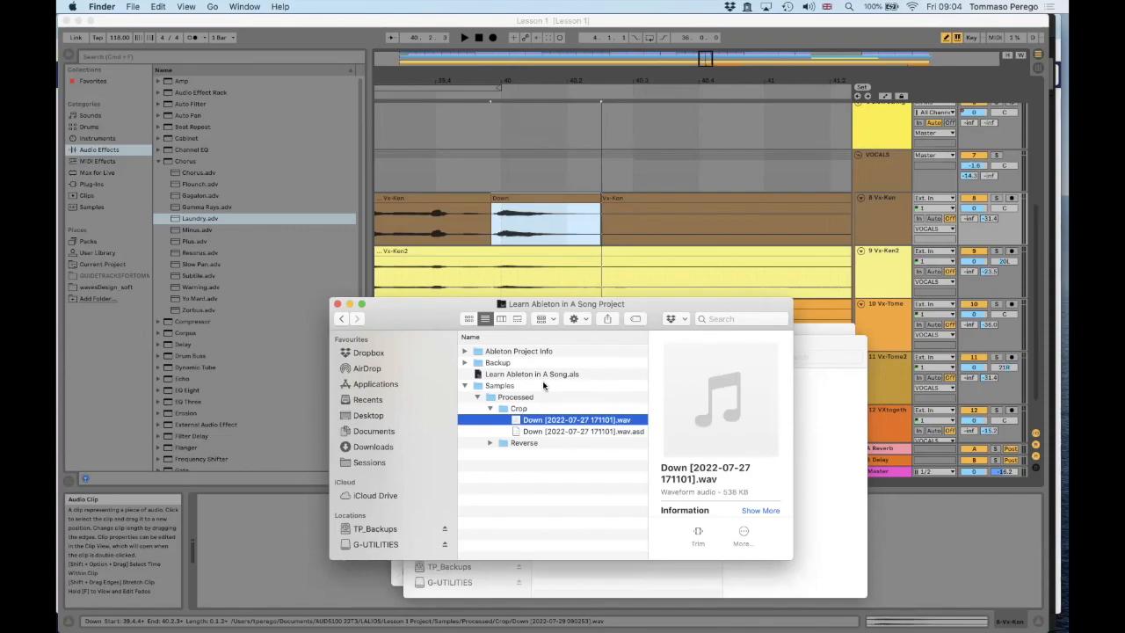
scroll(524, 235, down, 2)
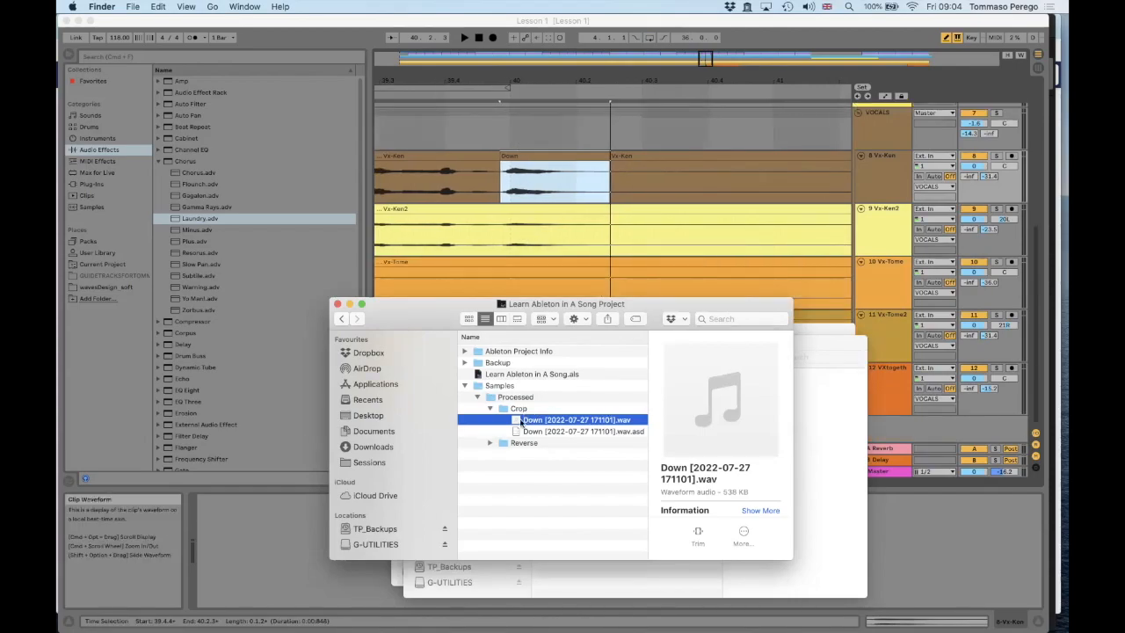
drag(522, 424, 599, 442)
key(super+Tab)
drag(594, 433, 595, 433)
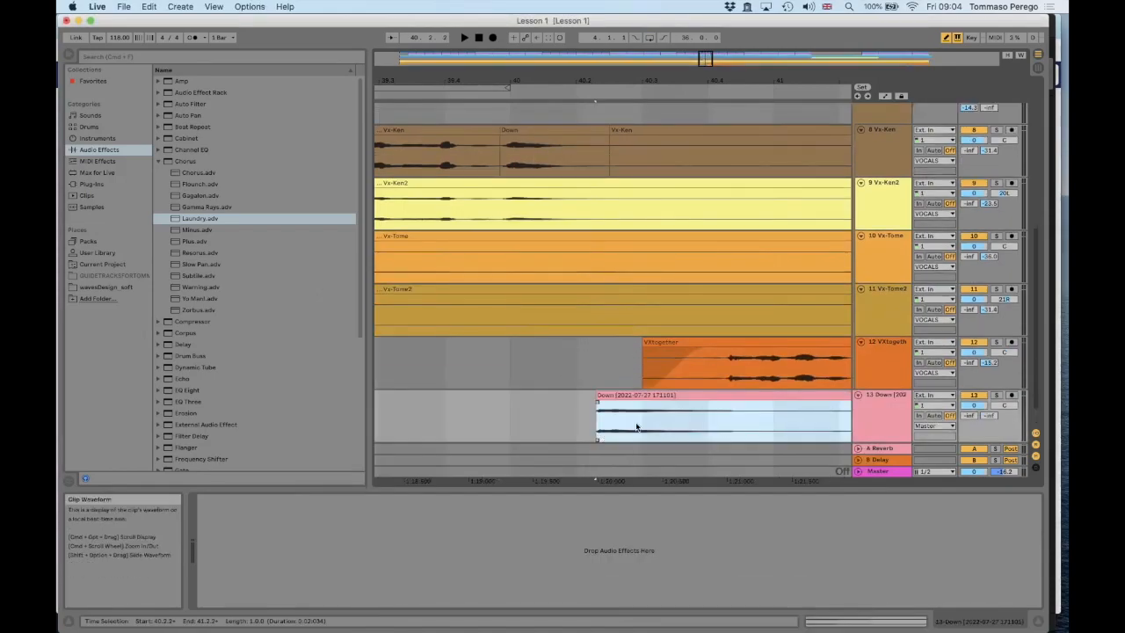
drag(654, 402, 562, 414)
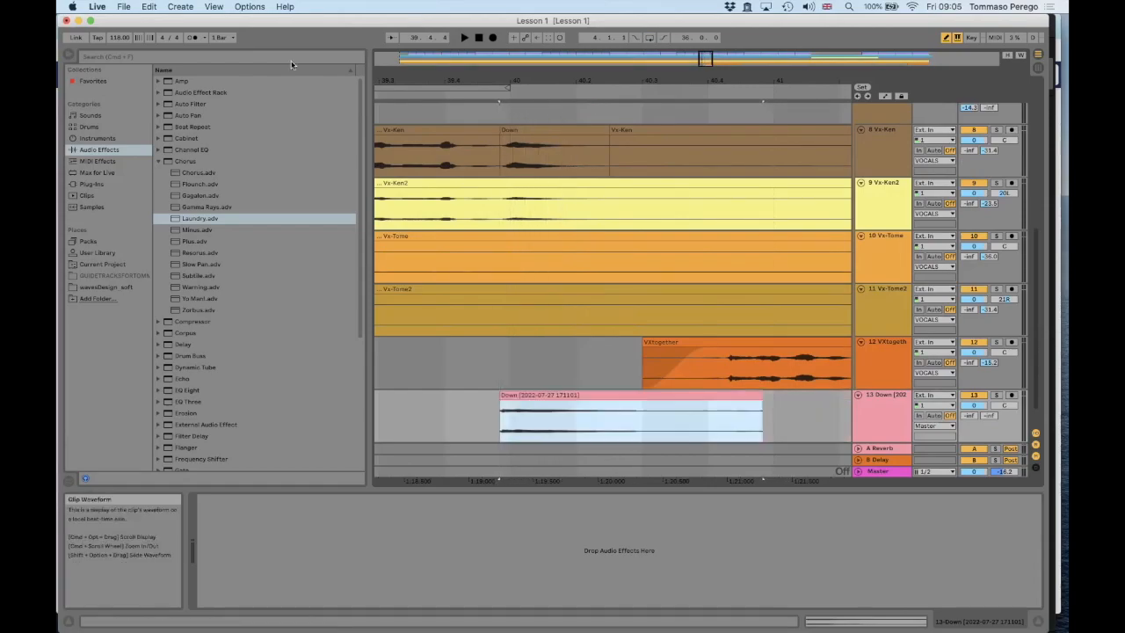
Set the arrangement's fixed grid to 1/16
right_click(516, 118)
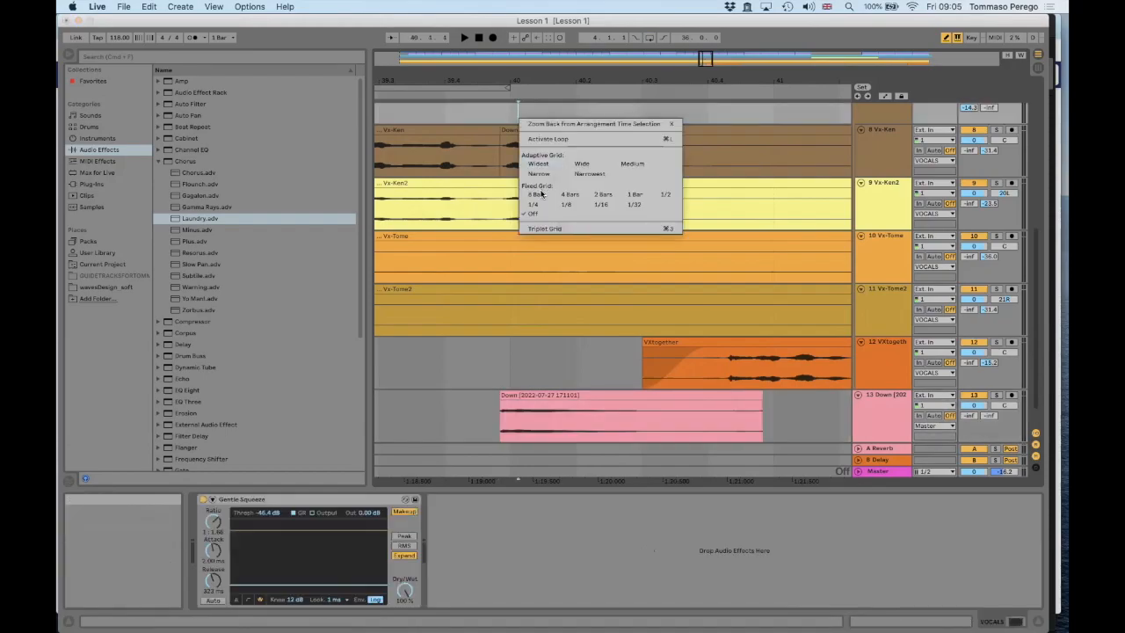
click(597, 206)
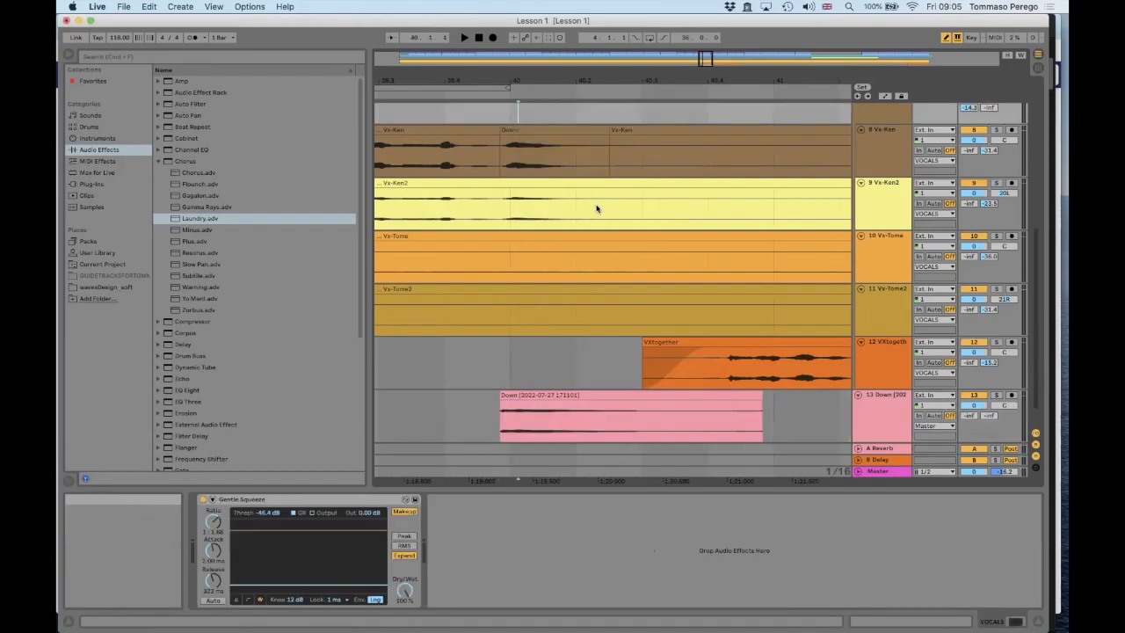
Move the cropped Down clip on track 13 so it starts at bar 40, and play it
click(548, 398)
drag(547, 398, 539, 394)
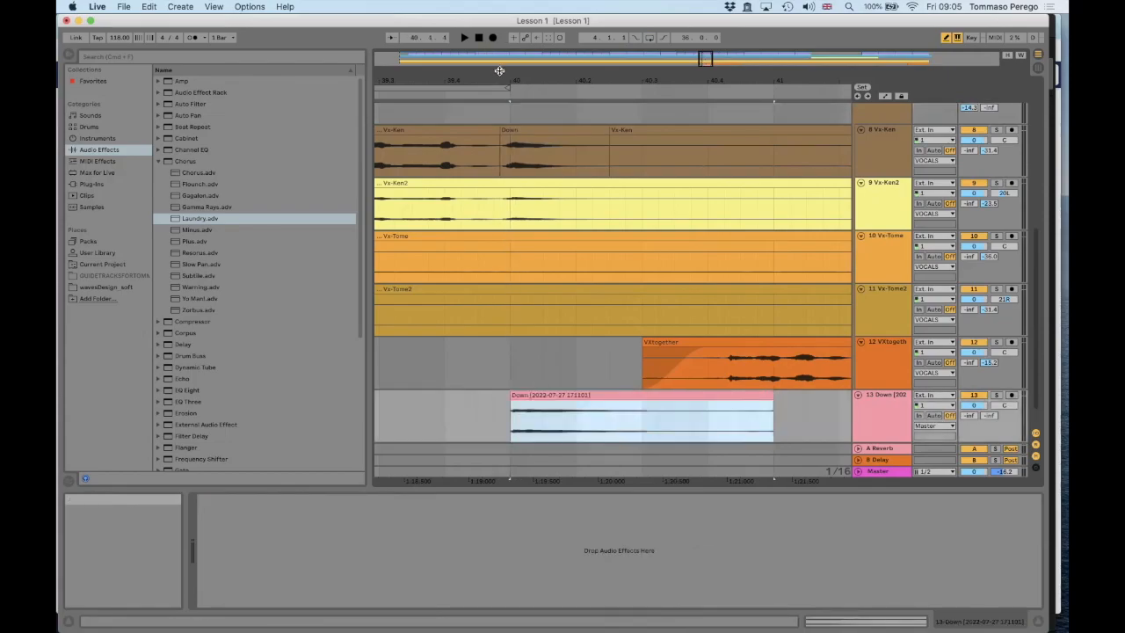
key(space)
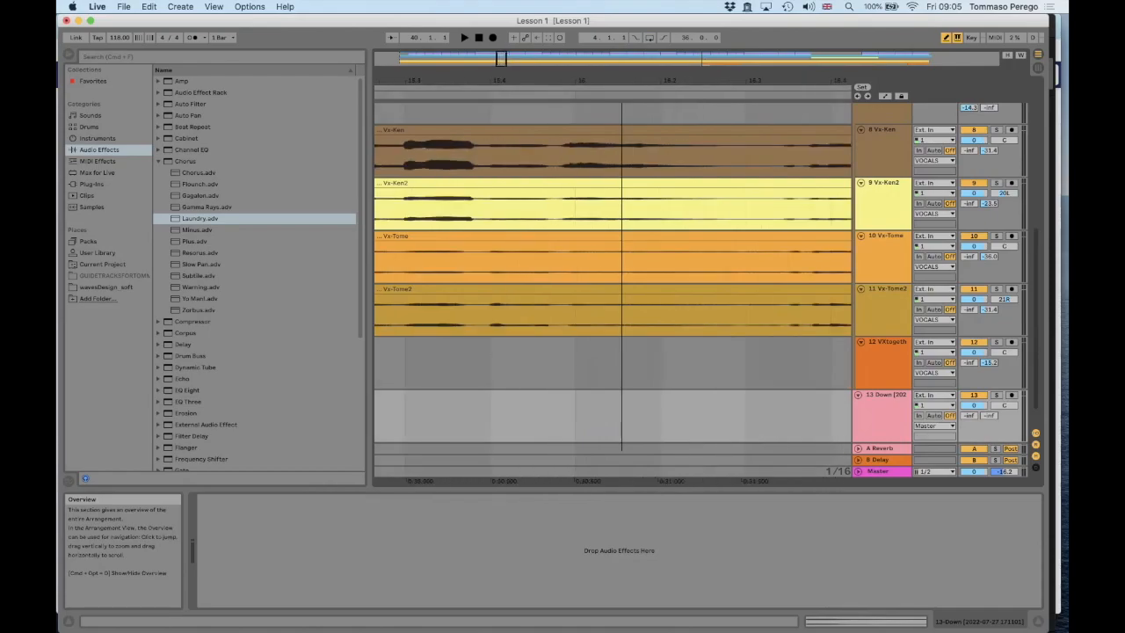
Open the cropped Down clip in the sample editor and pull its end marker and loop end back to 1.4.3, before the trailing sound
drag(502, 58, 502, 18)
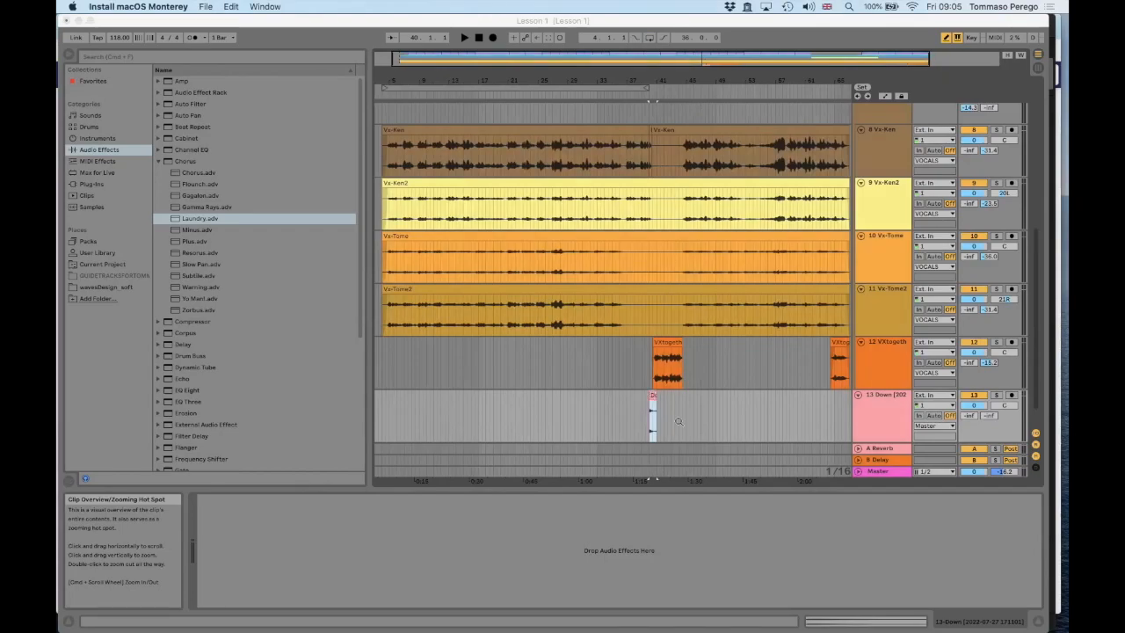
click(668, 430)
drag(667, 419, 667, 357)
drag(665, 78, 666, 162)
click(565, 397)
double_click(565, 397)
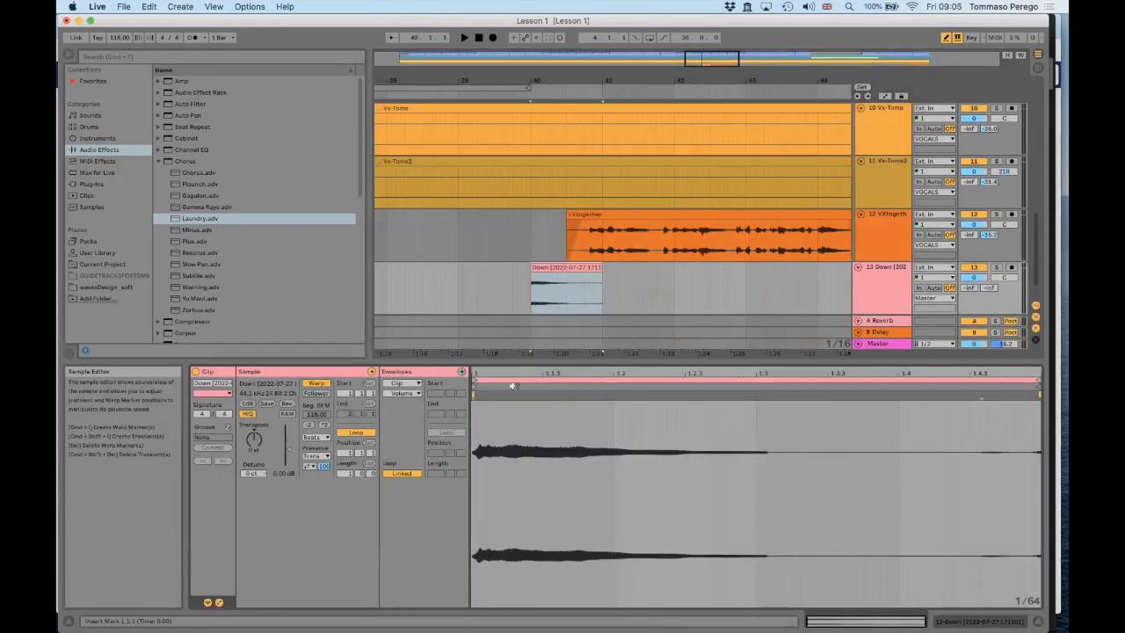
drag(498, 367, 544, 435)
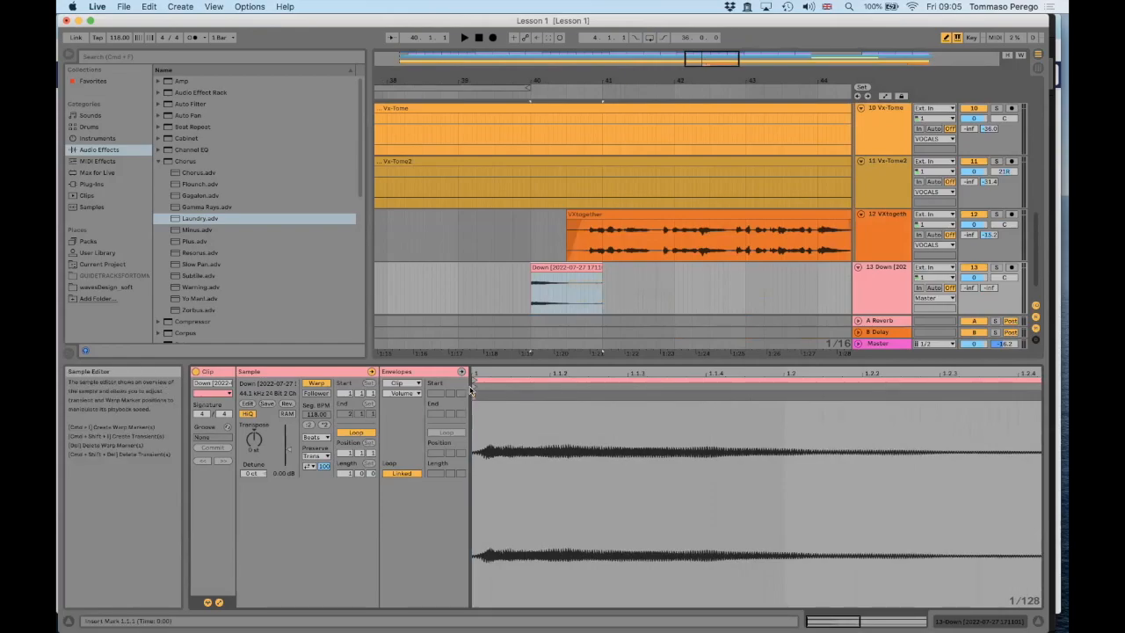
scroll(499, 390, right, 10)
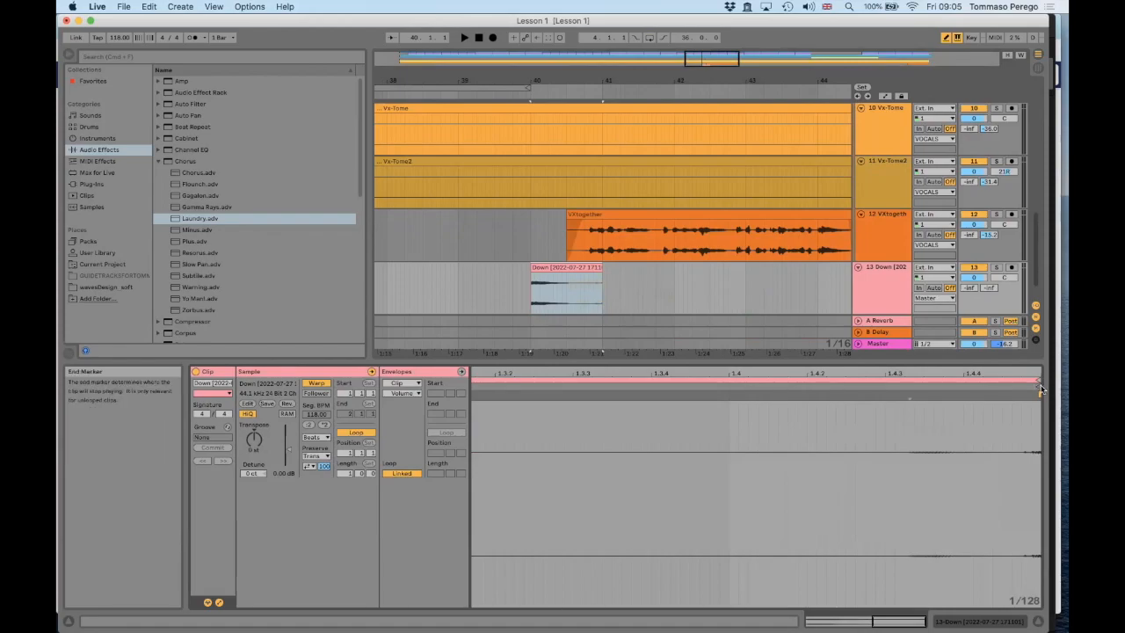
drag(1038, 387, 905, 387)
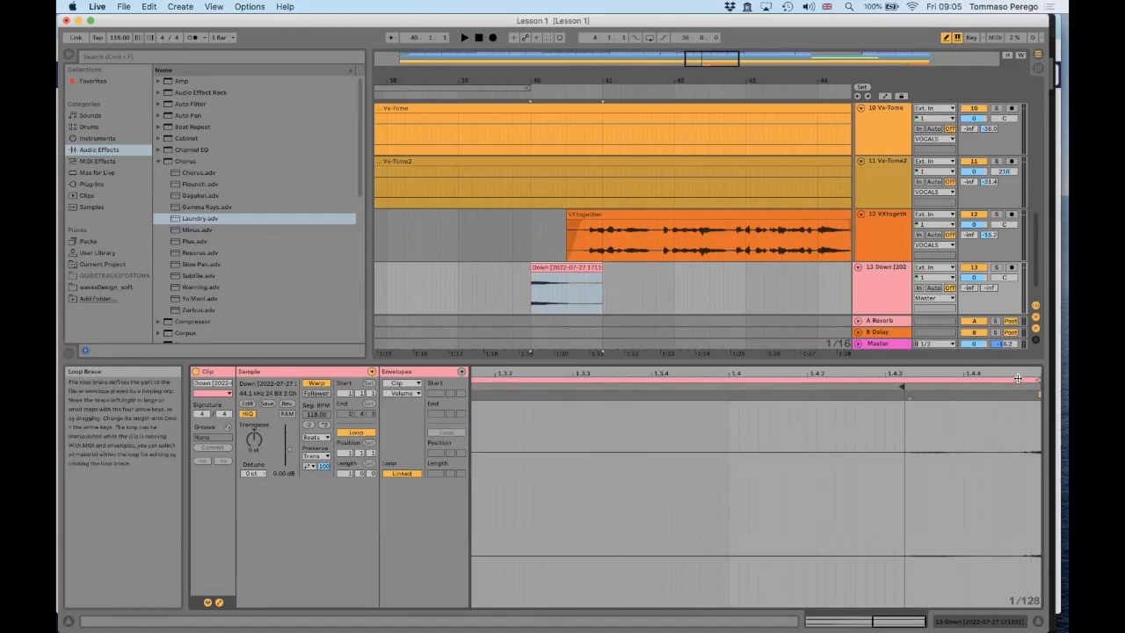
drag(1014, 377, 899, 396)
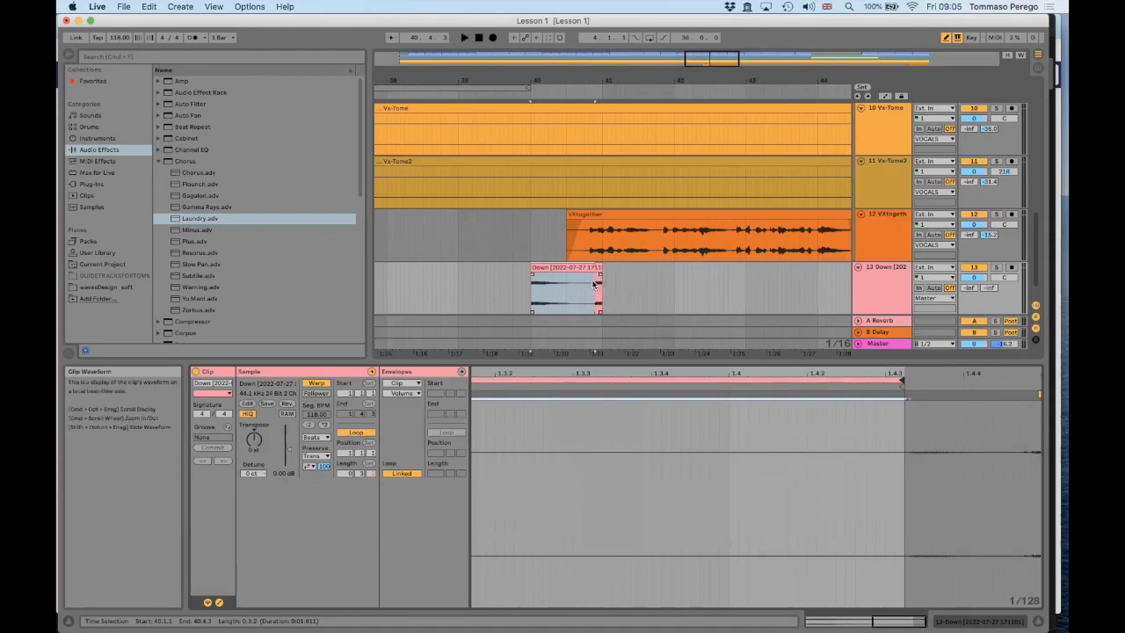
Trim the end of the Down clip on track 13 in the arrangement back to 40.4.3
click(587, 284)
click(598, 283)
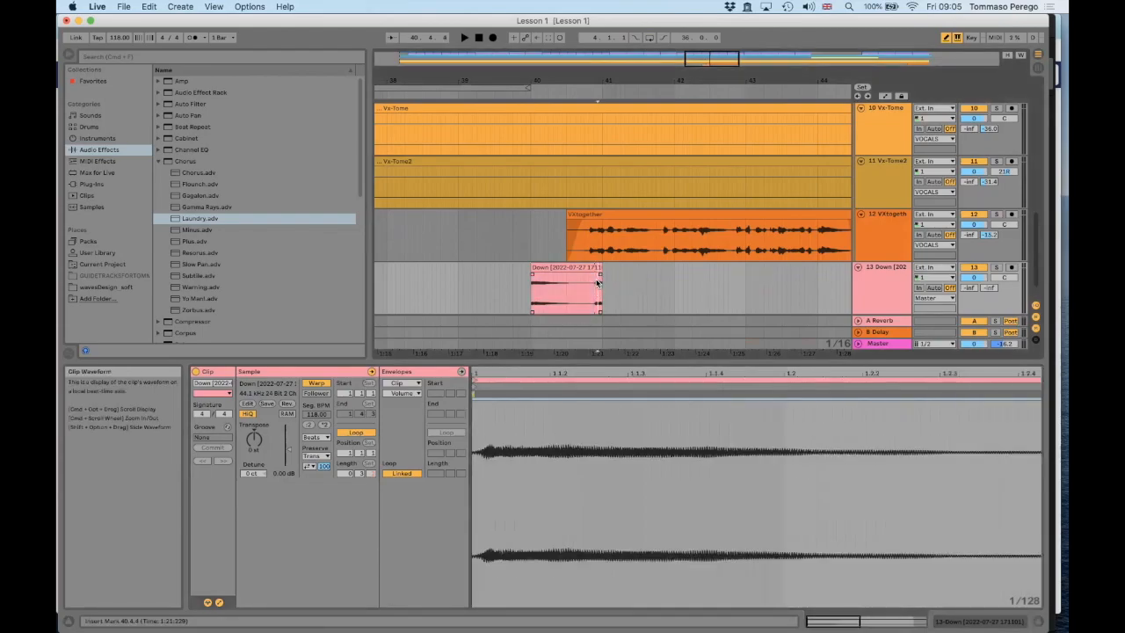
click(587, 285)
double_click(587, 284)
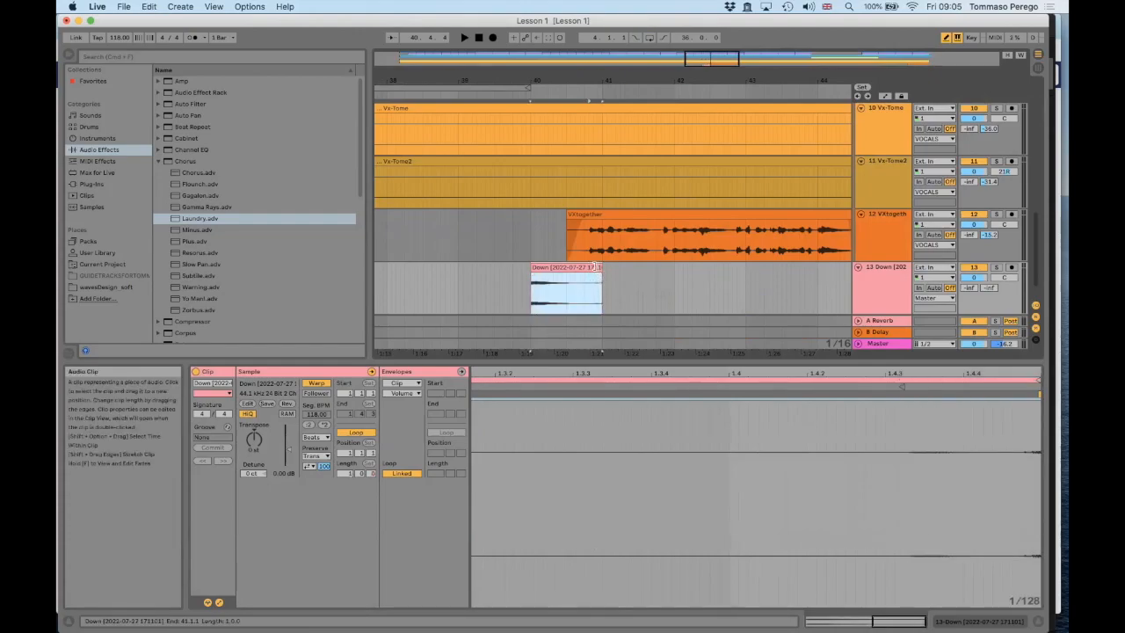
drag(595, 266, 592, 266)
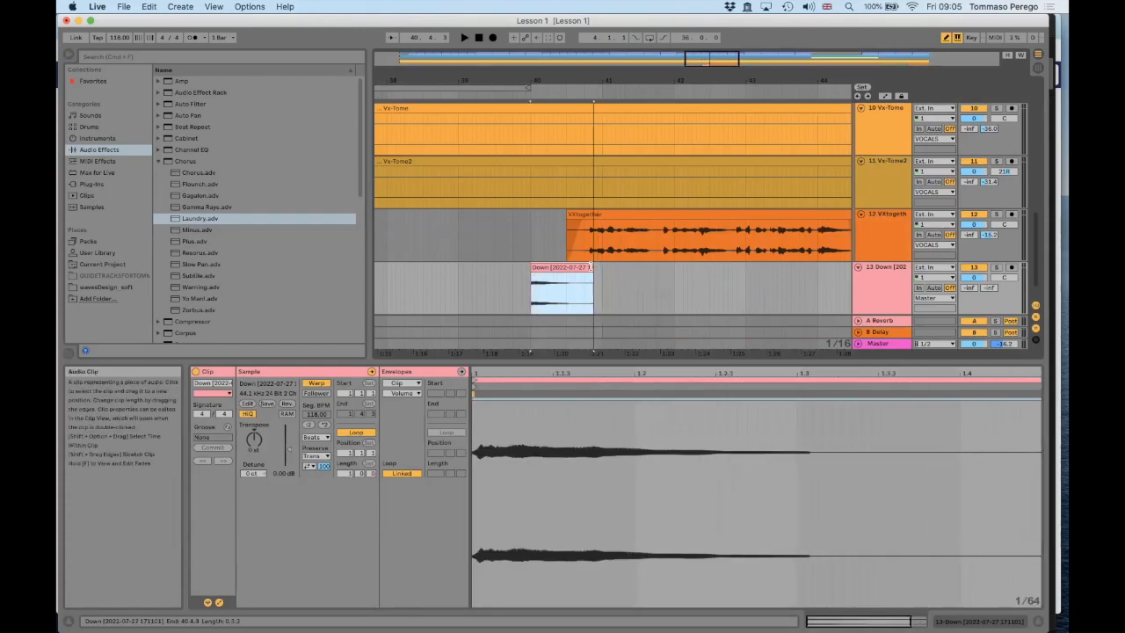
Rename the trimmed clip on track 13 as DownSFX
click(573, 268)
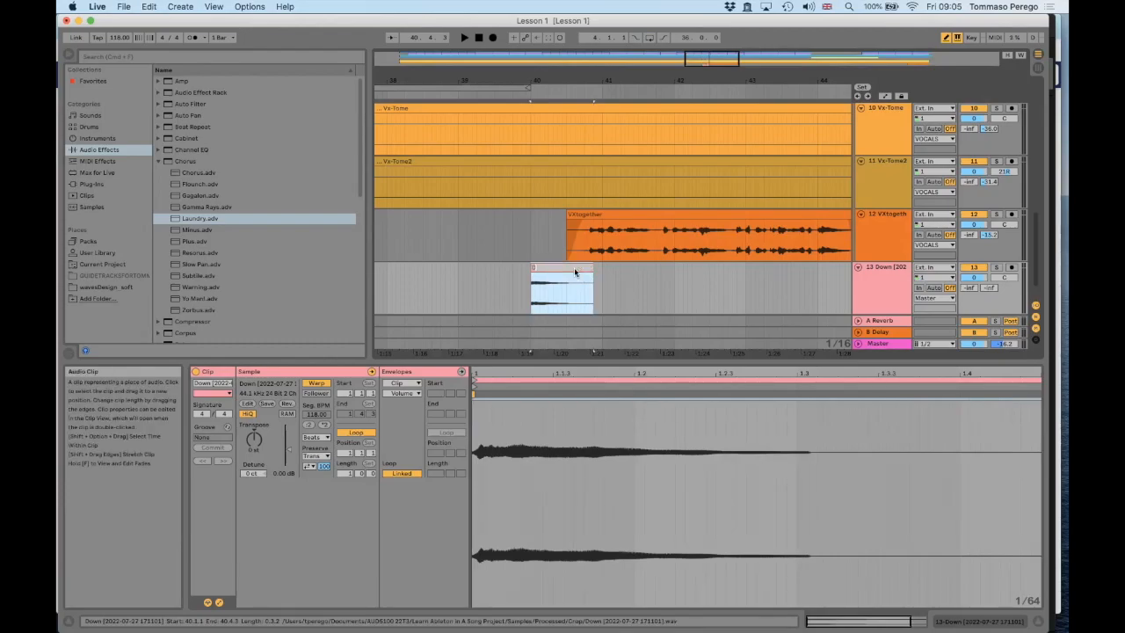
text(DownSFX)
key(Return)
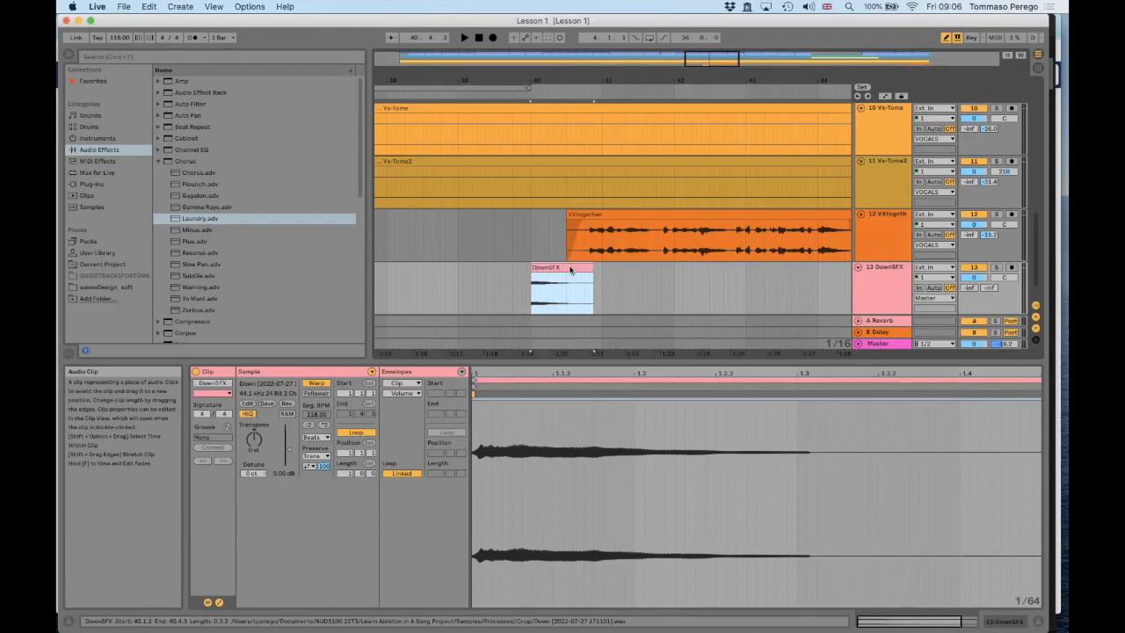
Crop the DownSFX clip to its trimmed length and play the cropped sample
right_click(569, 266)
click(618, 466)
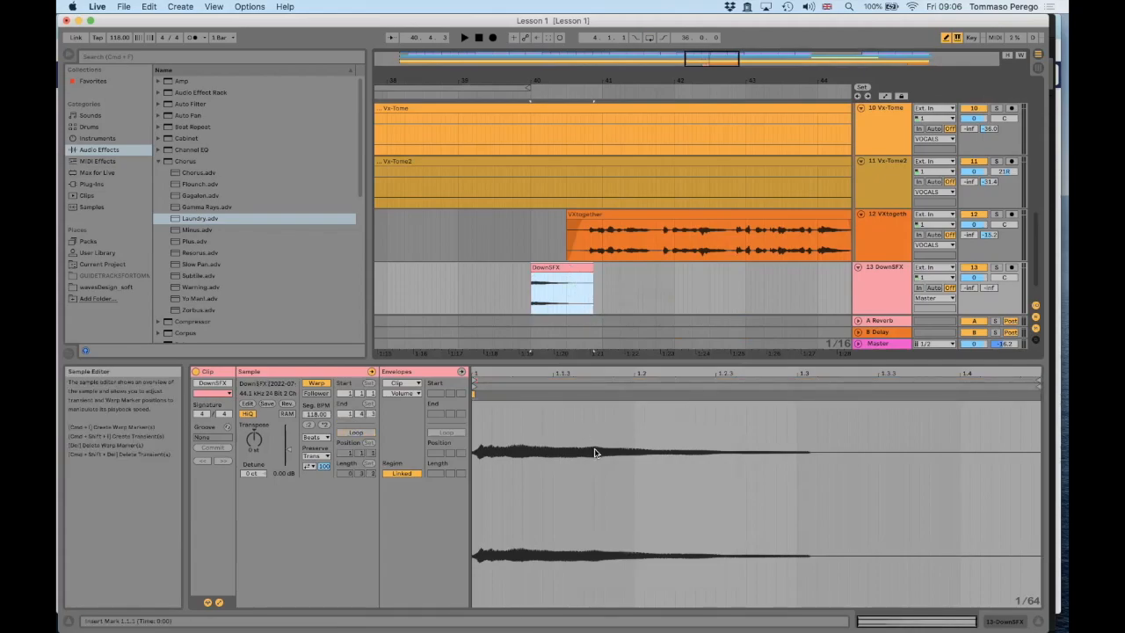
key(space)
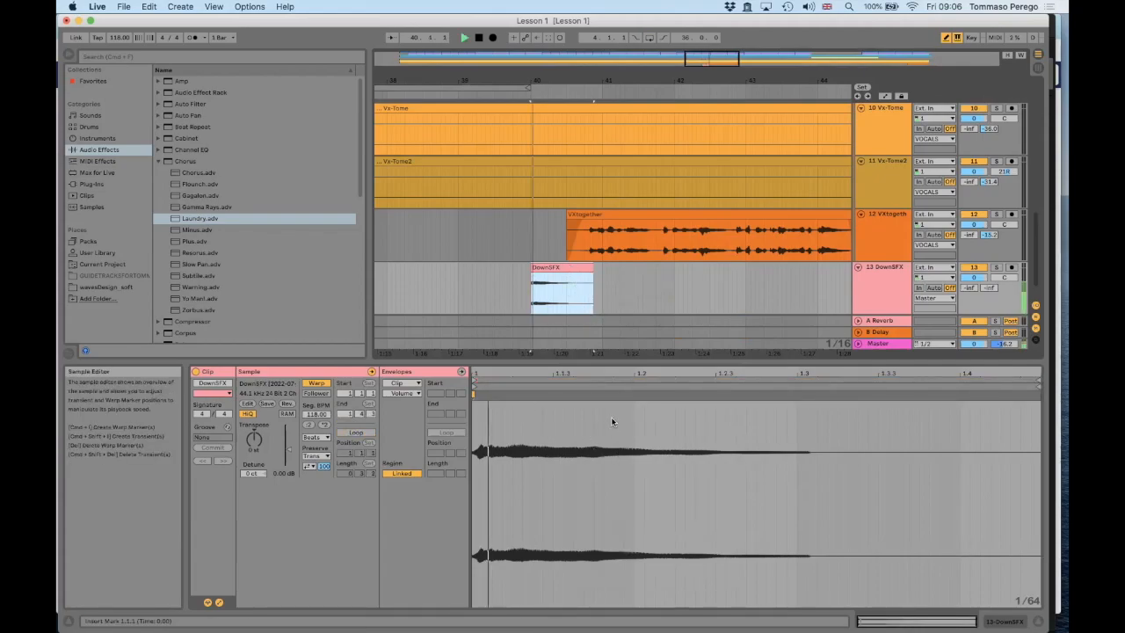
key(space)
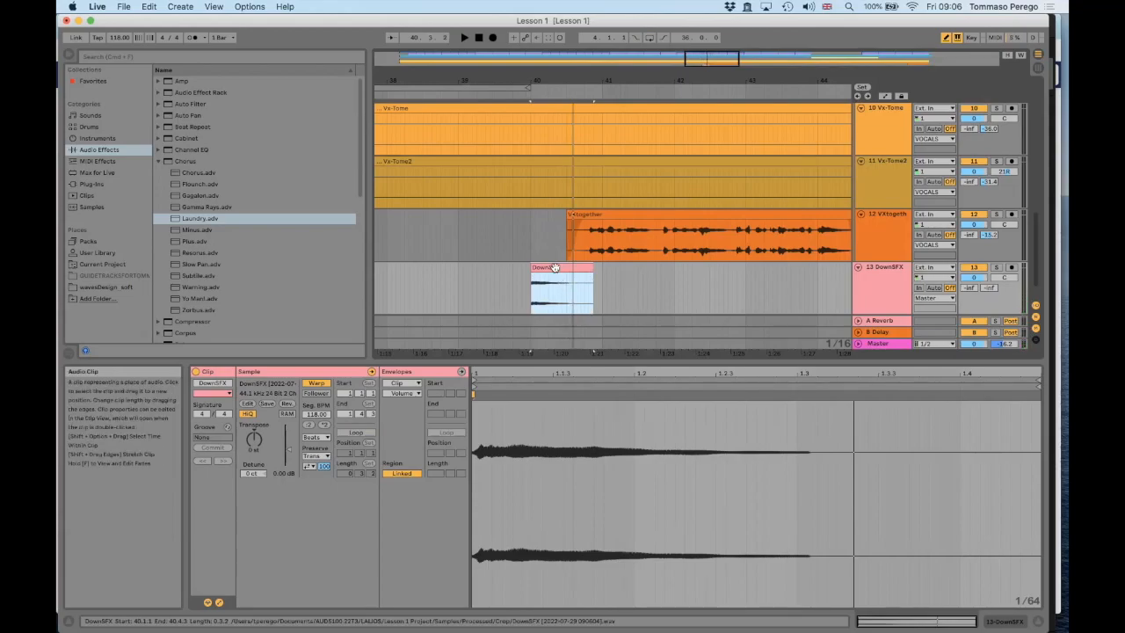
Transpose the DownSFX clip to -18 semitones and audition it together with the start of the VXtogether clip
click(253, 437)
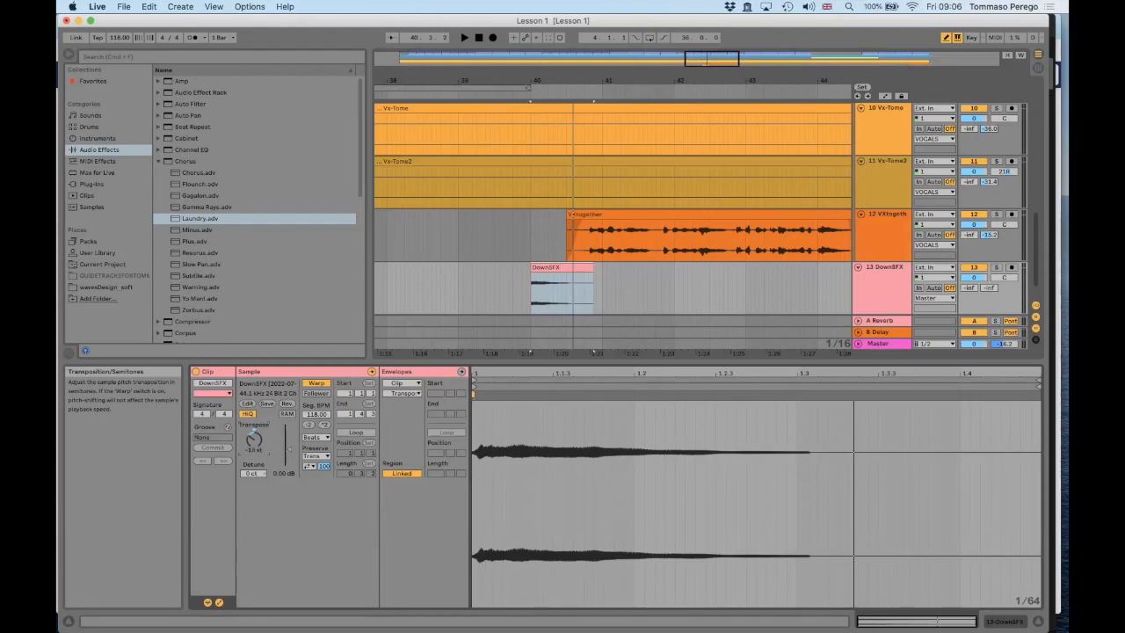
key(space)
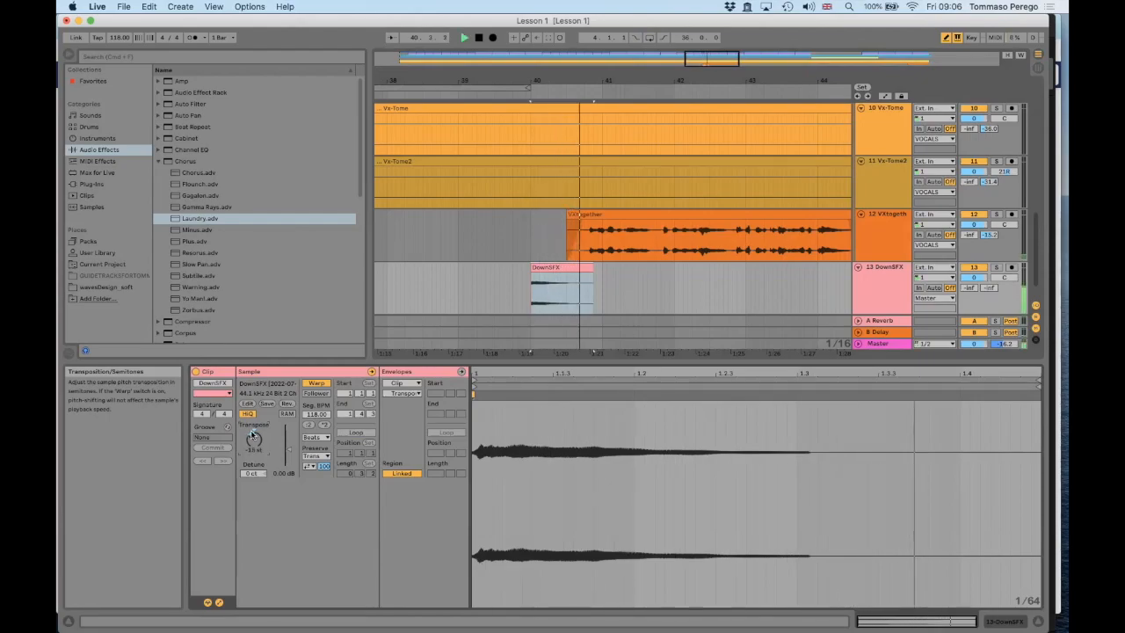
key(space)
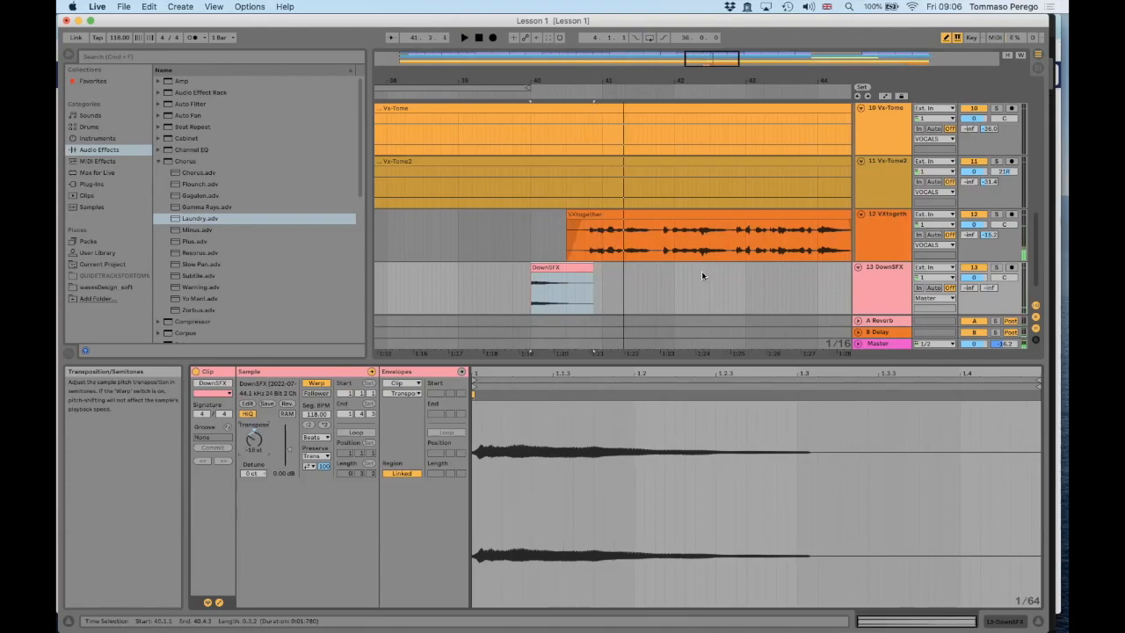
click(400, 281)
key(space)
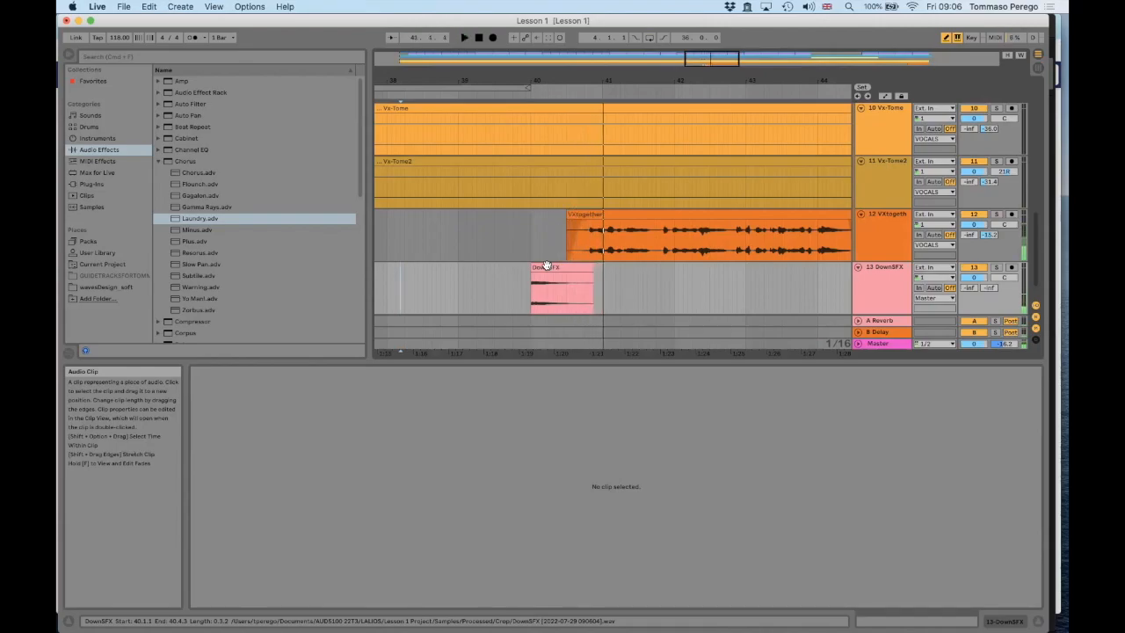
Set the arrangement's adaptive grid to Narrow
drag(550, 80, 551, 123)
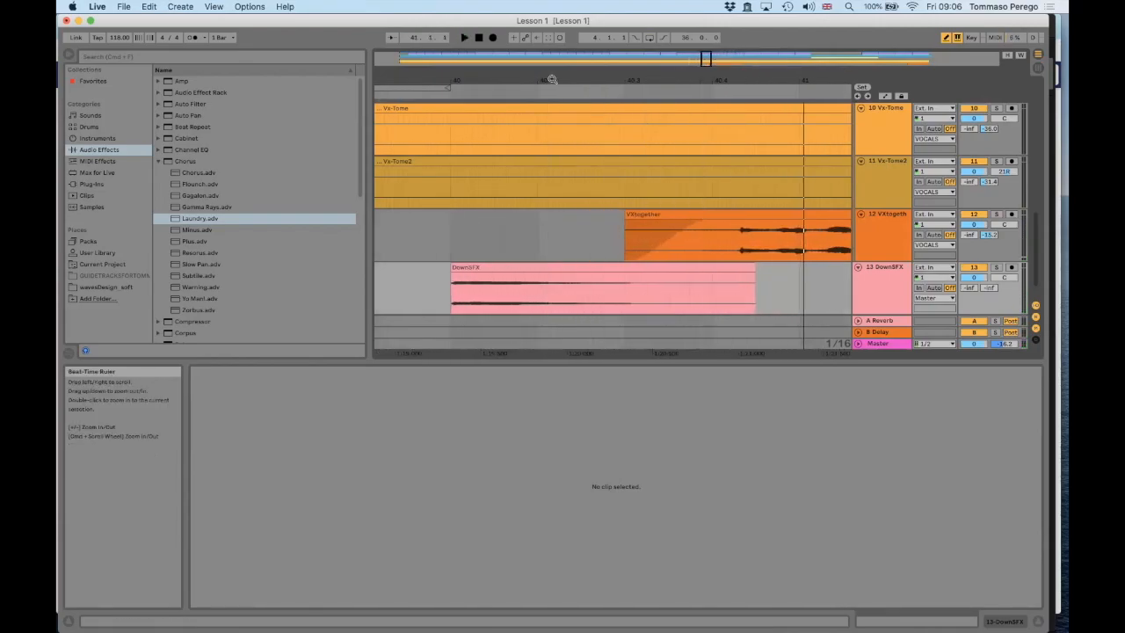
right_click(435, 293)
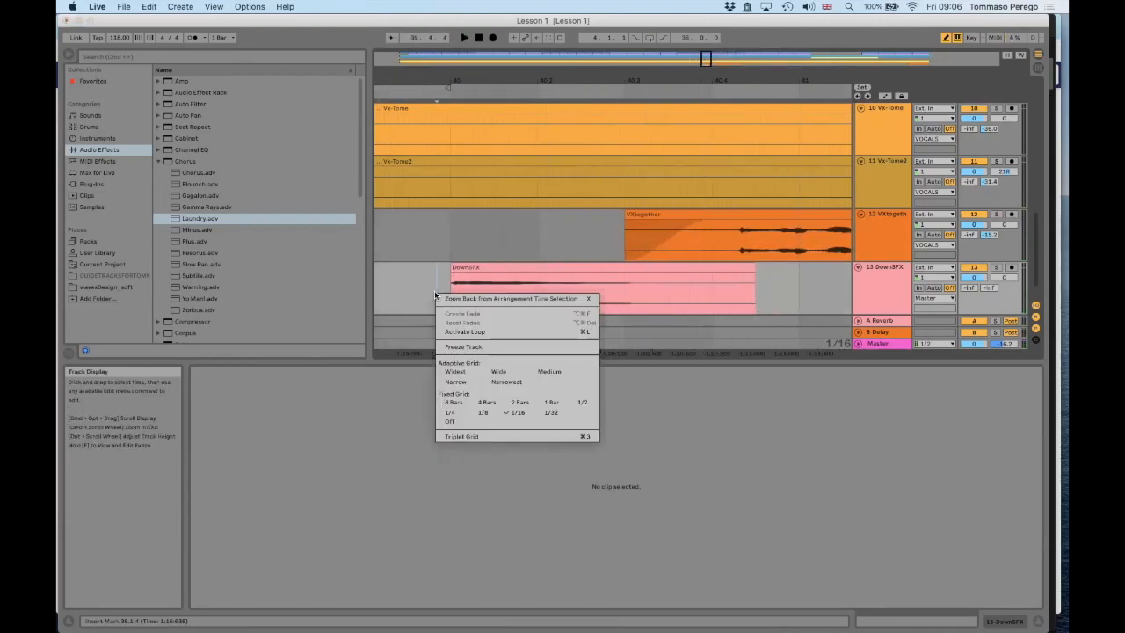
click(455, 381)
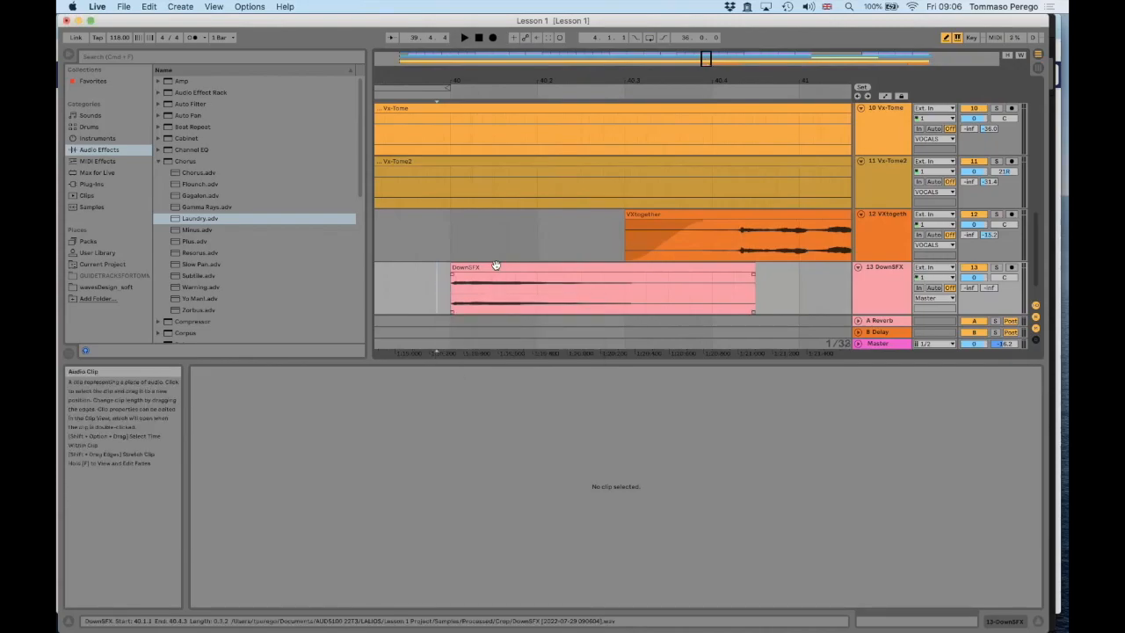
Nudge the DownSFX clip slightly earlier so it starts just before bar 40, after 39.4.4
click(496, 265)
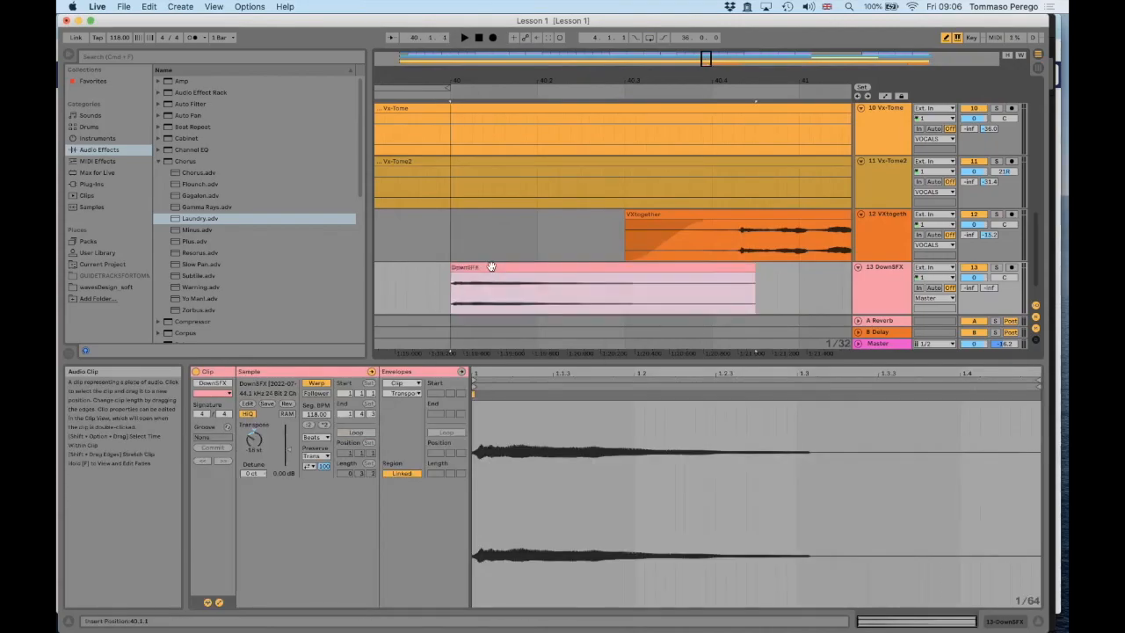
drag(491, 266, 490, 266)
drag(455, 81, 456, 78)
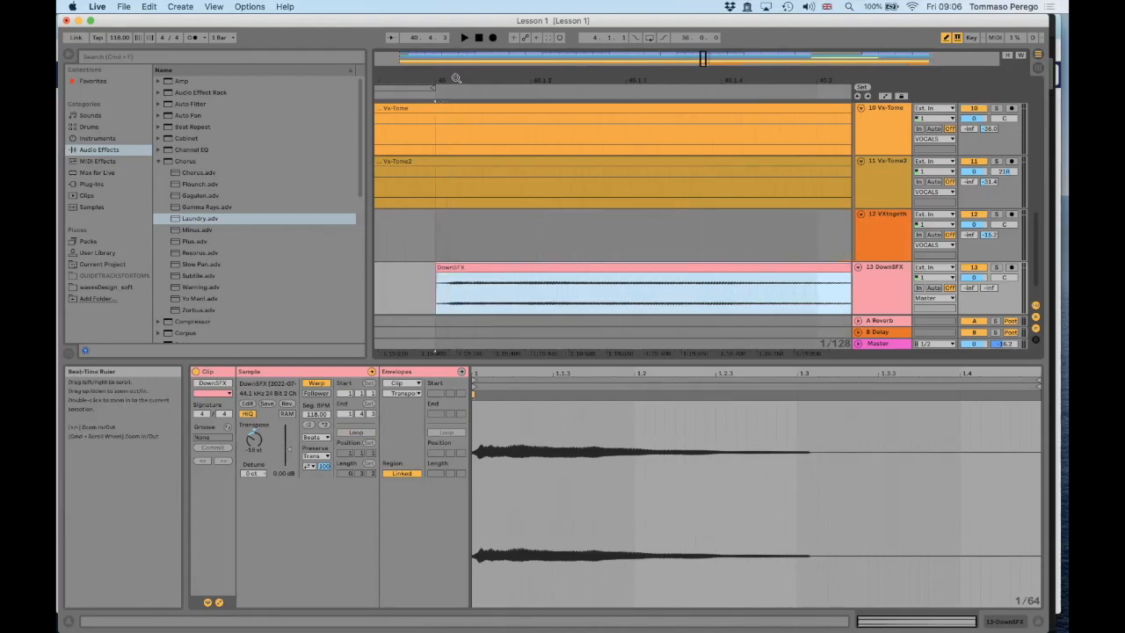
drag(452, 268, 439, 267)
Play the arrangement to check the DownSFX clip's timing and save the Live set
key(space)
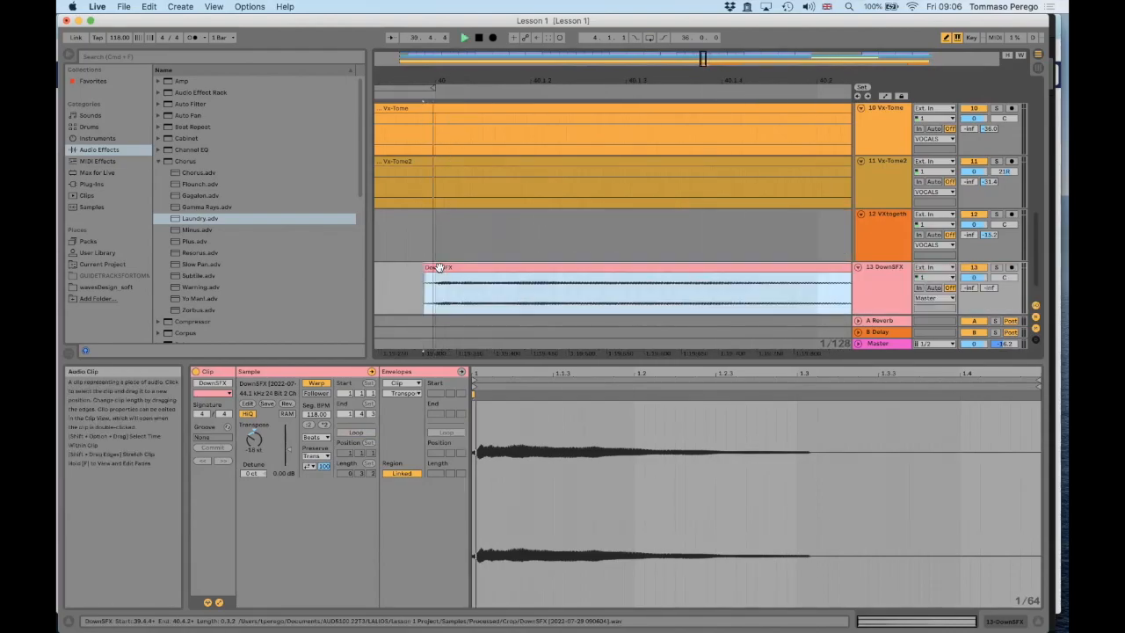
drag(468, 86, 469, 78)
key(space)
key(super+s)
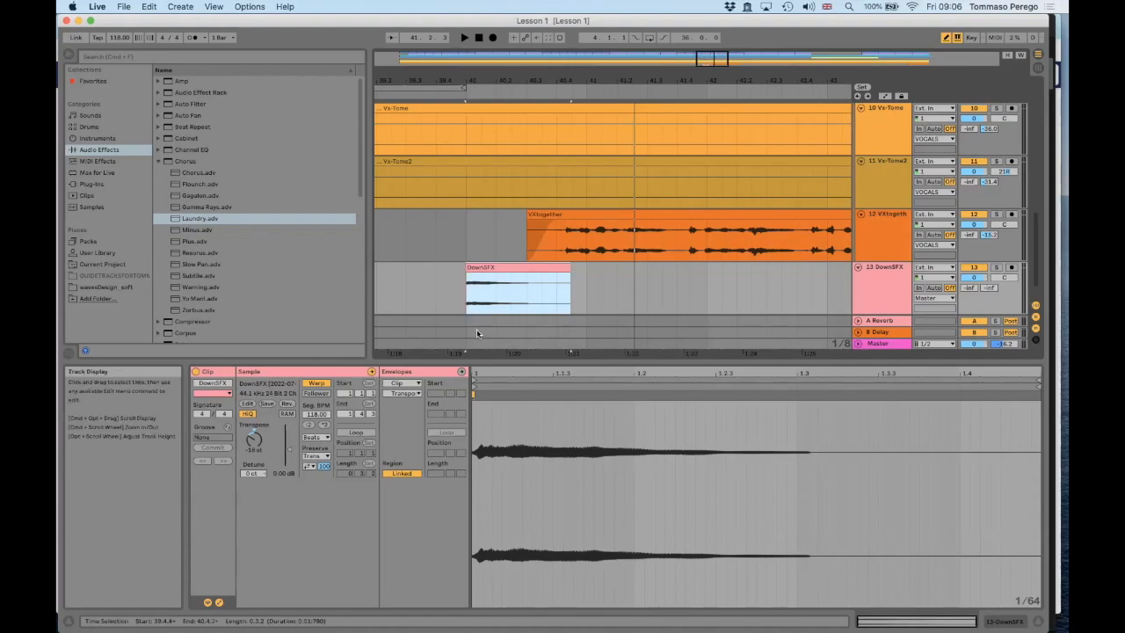
Set the DownSFX track's B Delay send to 0 dB and play from just before the clip to hear the delay
scroll(509, 281, down, 3)
key(space)
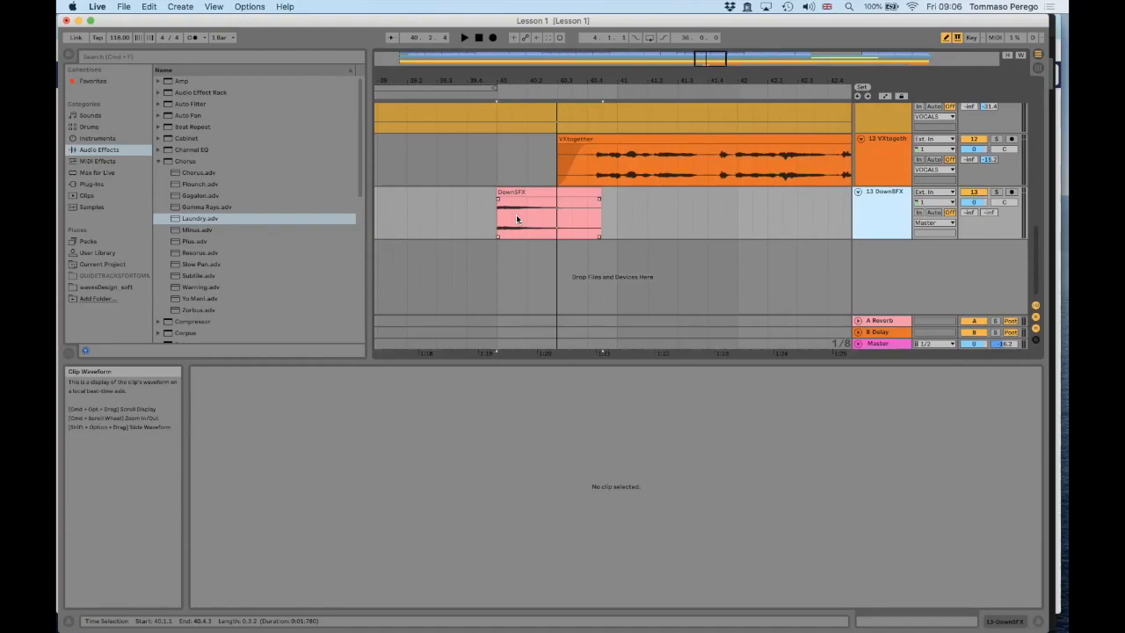
scroll(516, 220, right, 3)
click(500, 241)
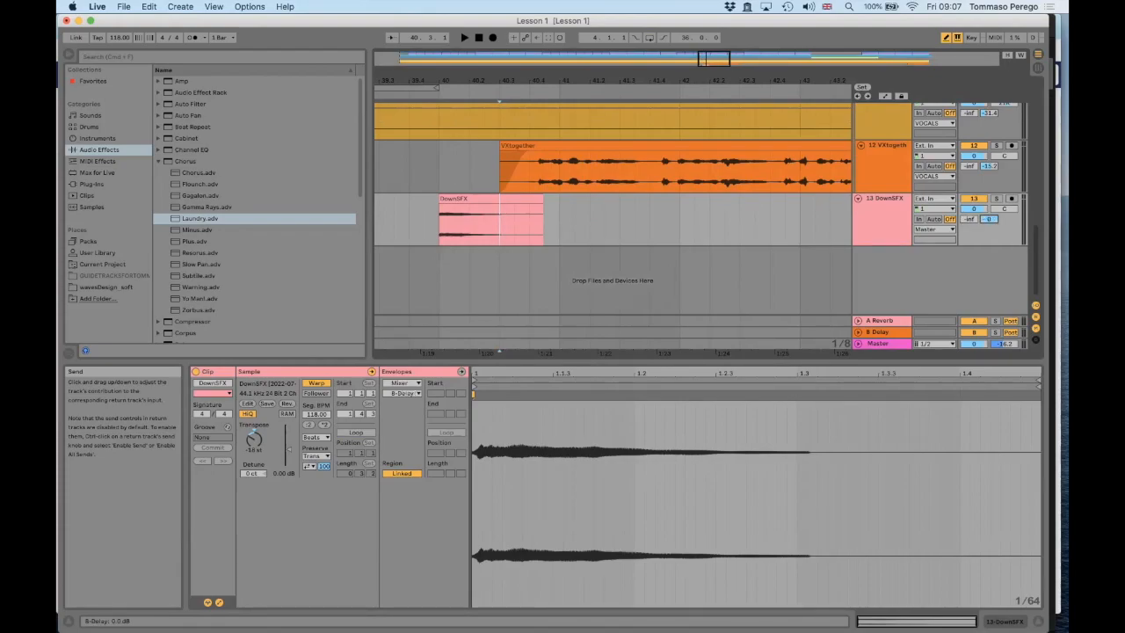
click(404, 216)
key(space)
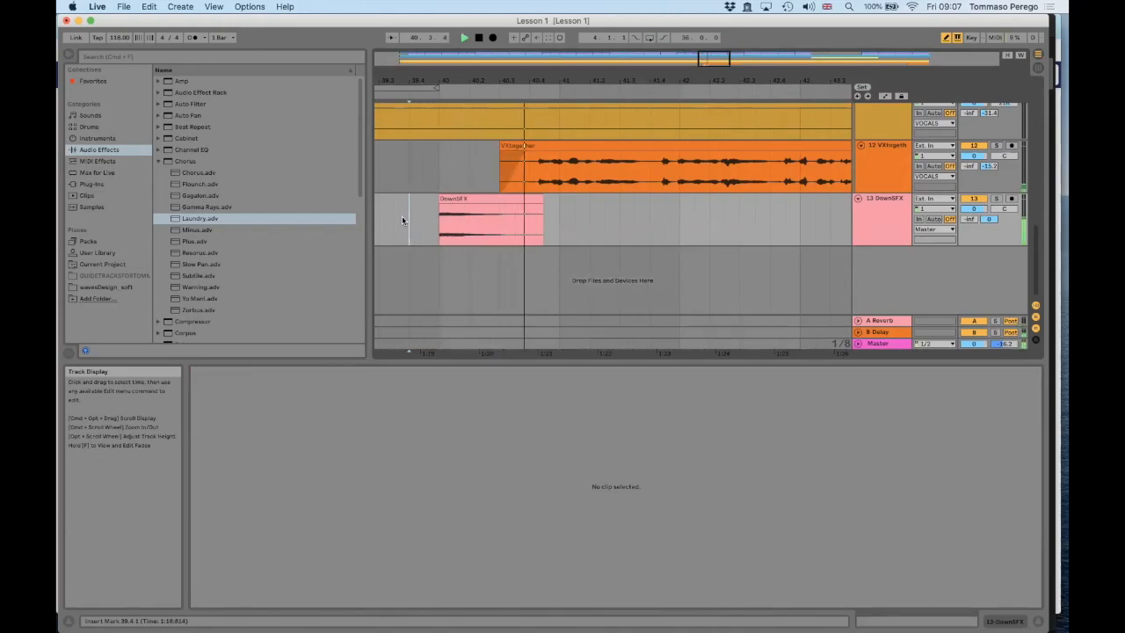
key(space)
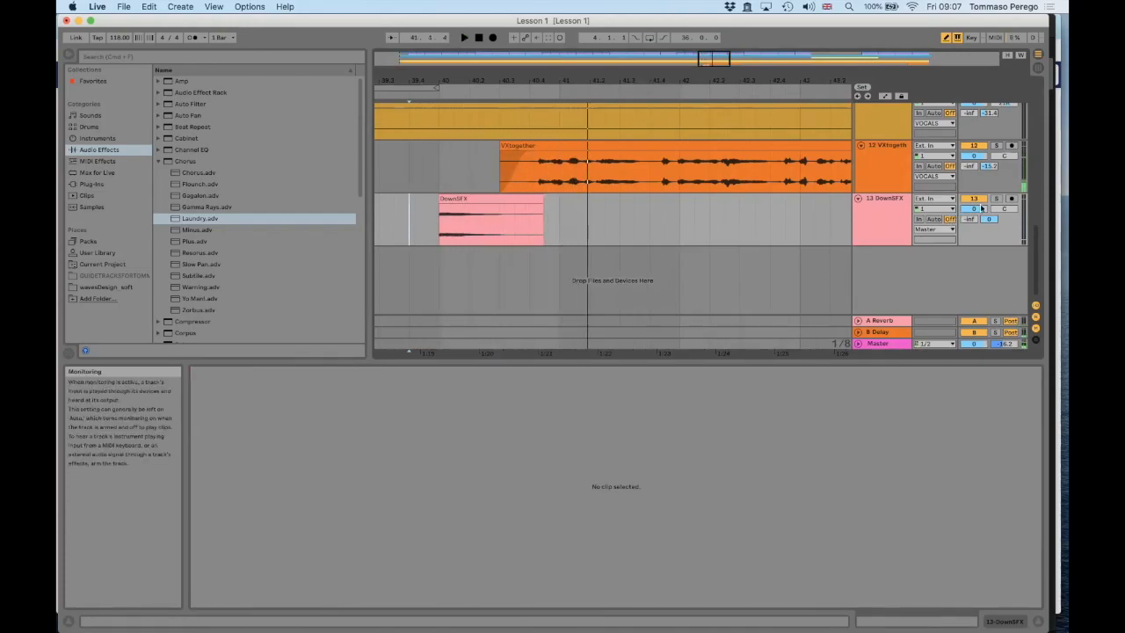
Double the DownSFX clip's segment BPM to 236 and audition the stretched clip with its track soloed
key(space)
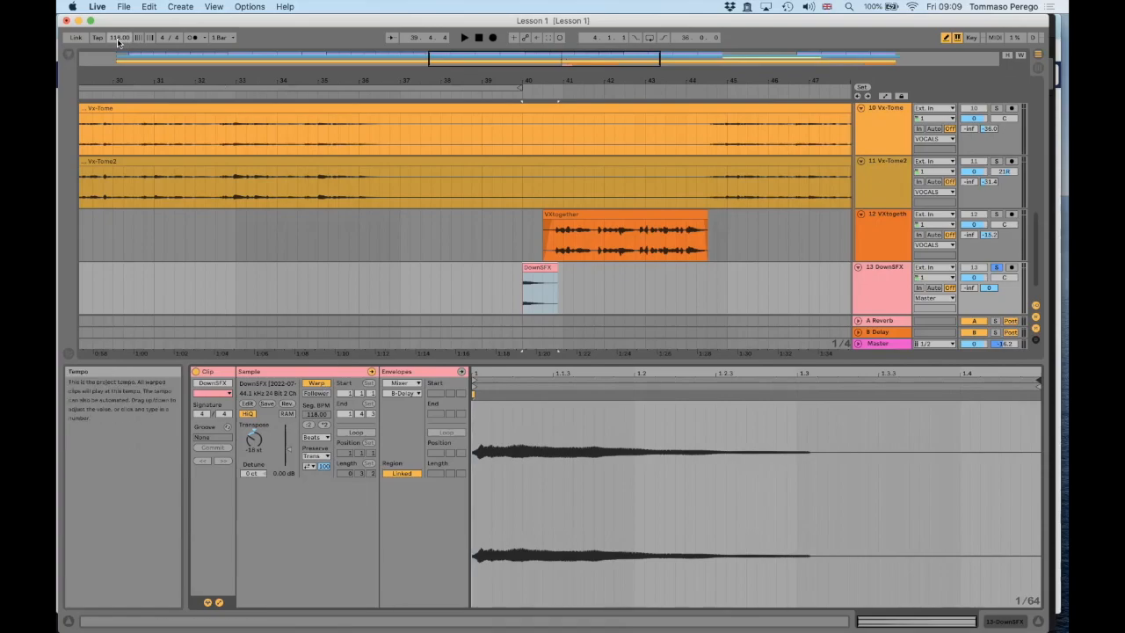
click(324, 426)
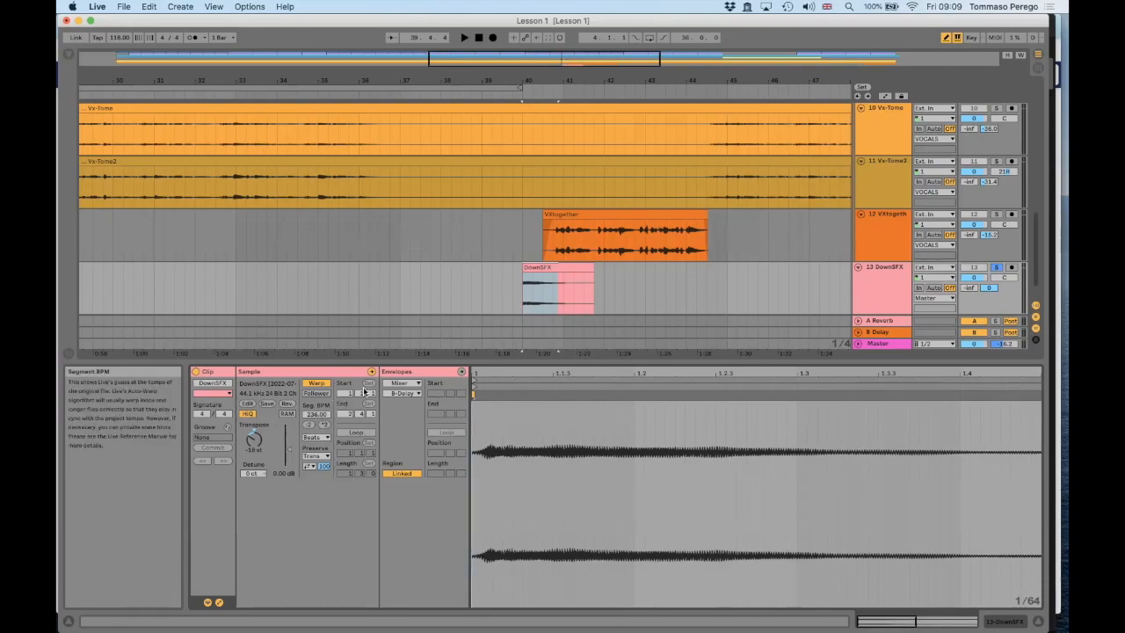
click(502, 289)
key(space)
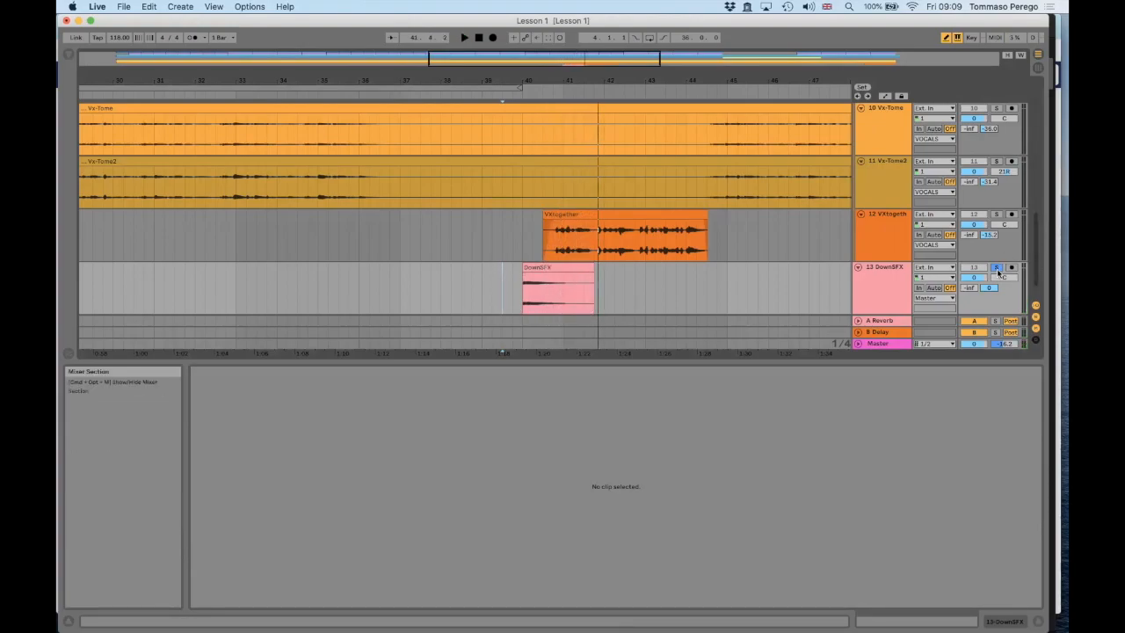
key(space)
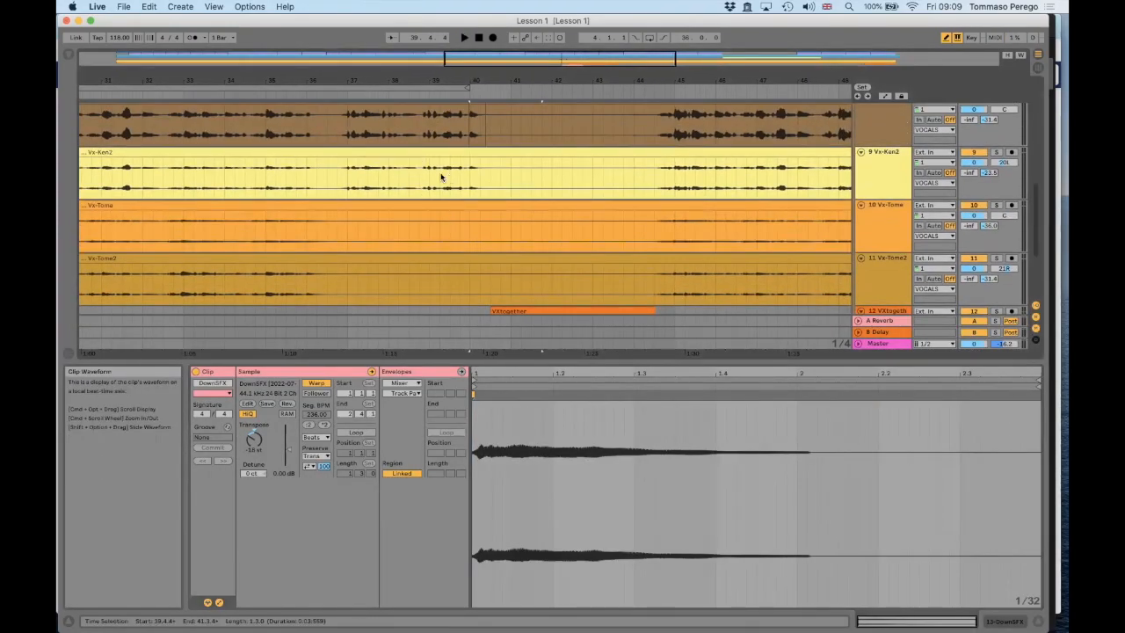
scroll(441, 175, down, 3)
scroll(440, 172, down, 3)
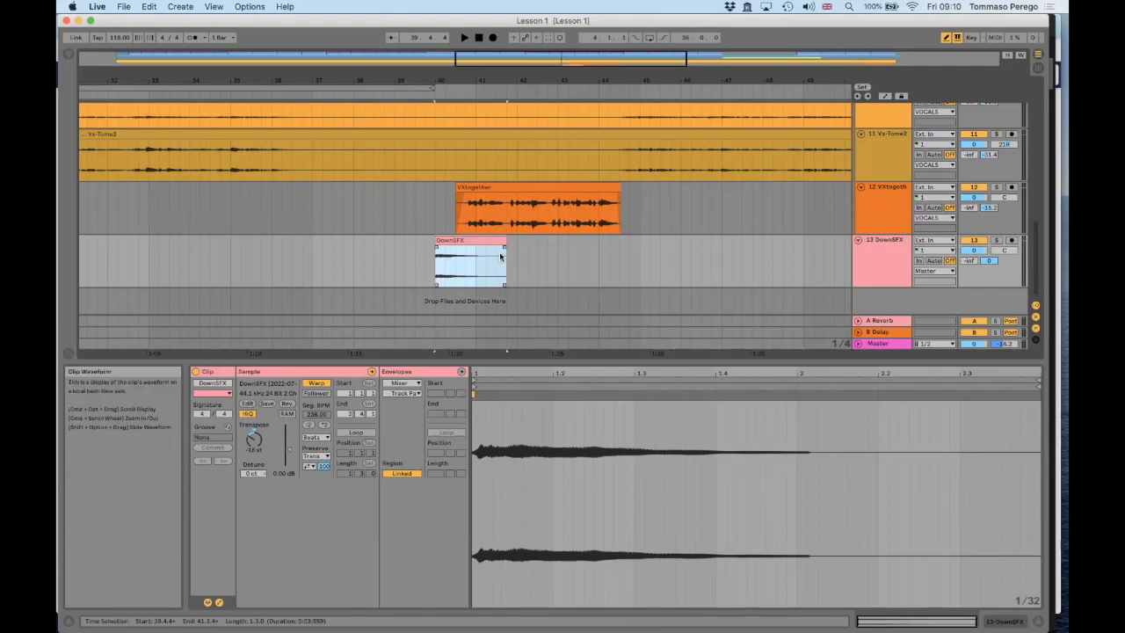
scroll(500, 256, right, 2)
scroll(499, 254, right, 3)
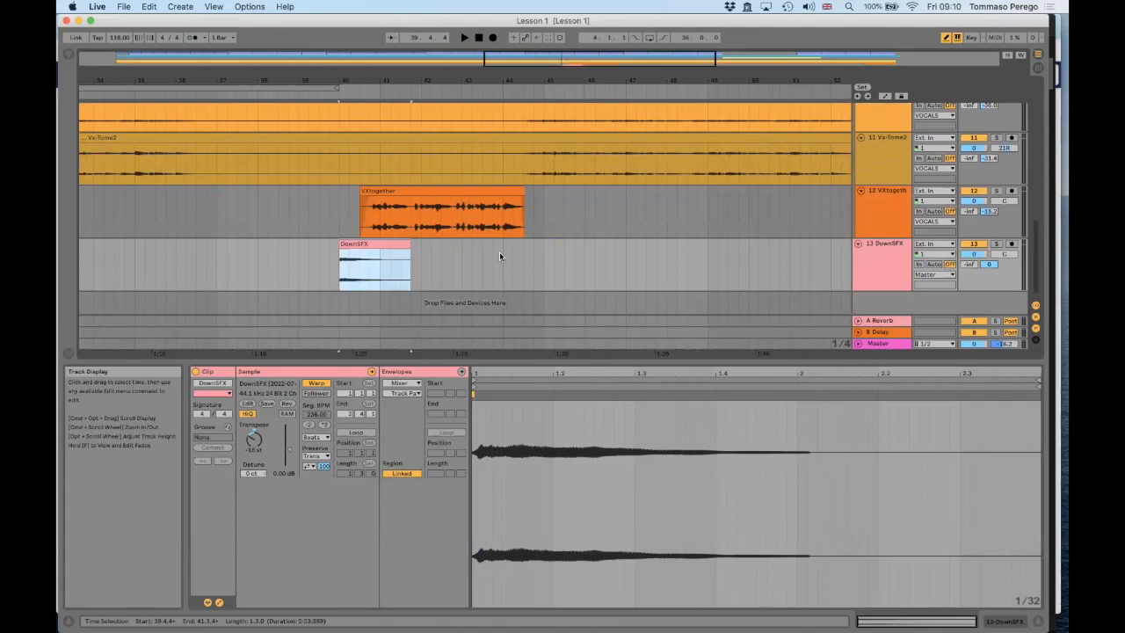
scroll(499, 256, right, 5)
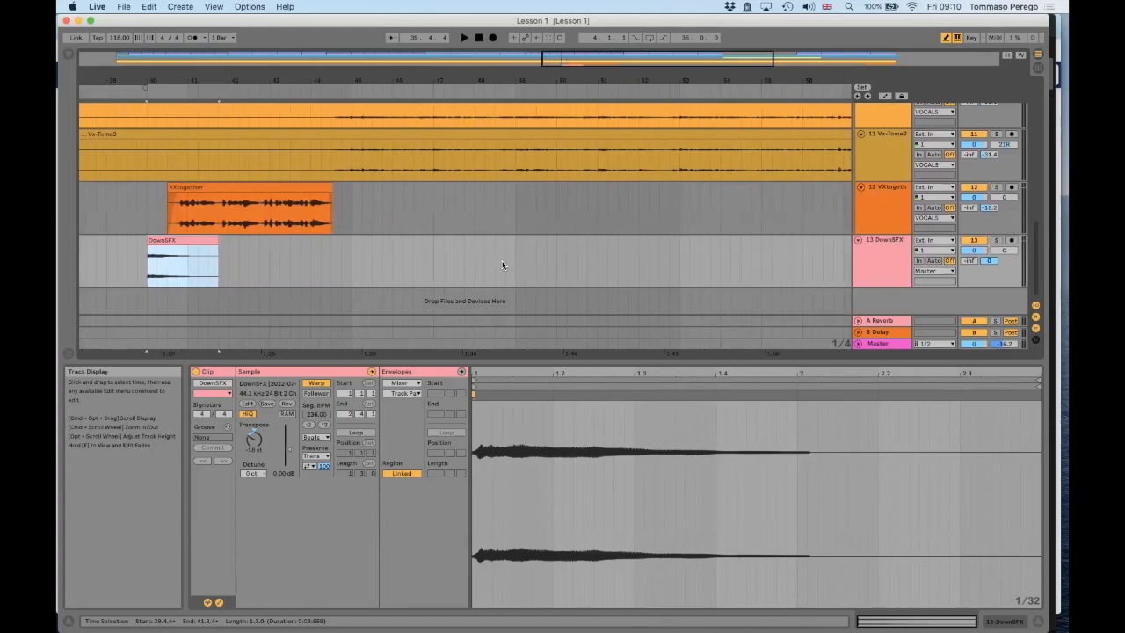